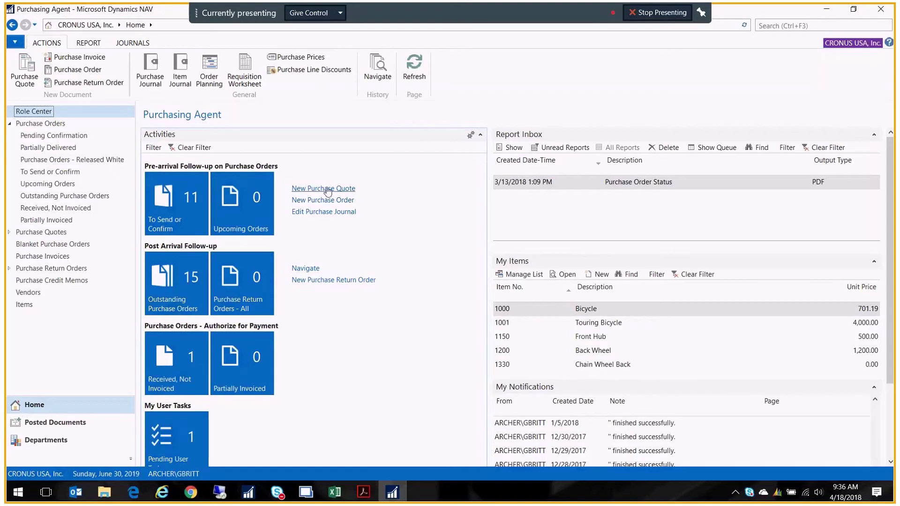
Start a new purchase order for vendor Progressive Home Furnishings and show only essential fields.
{"action": "left_click", "coordinate": [306, 201]}
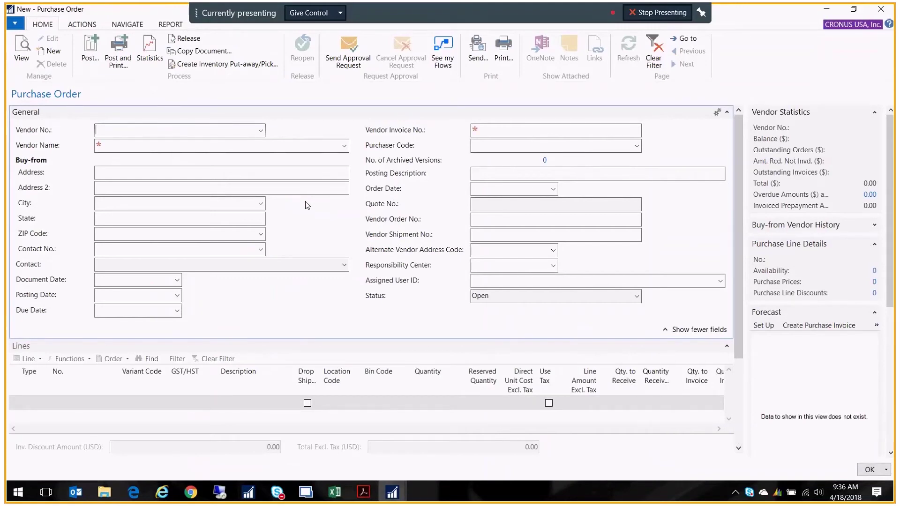
{"action": "type", "text": "012"}
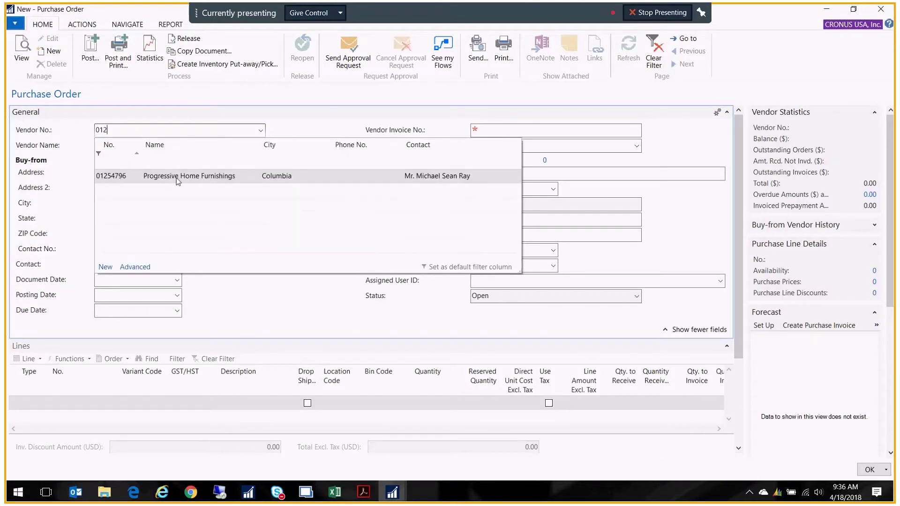
{"action": "key", "text": "BackSpace"}
{"action": "key", "text": "BackSpace"}
{"action": "key", "text": "BackSpace"}
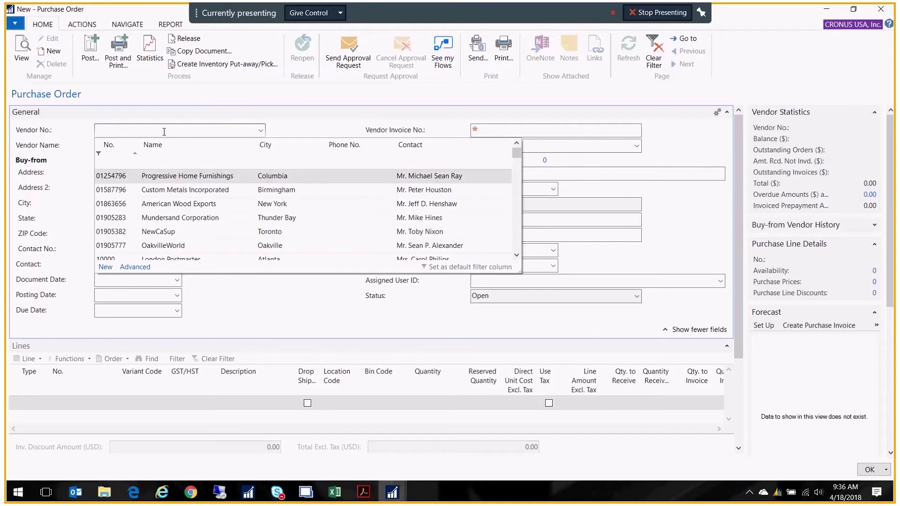
{"action": "type", "text": "prog"}
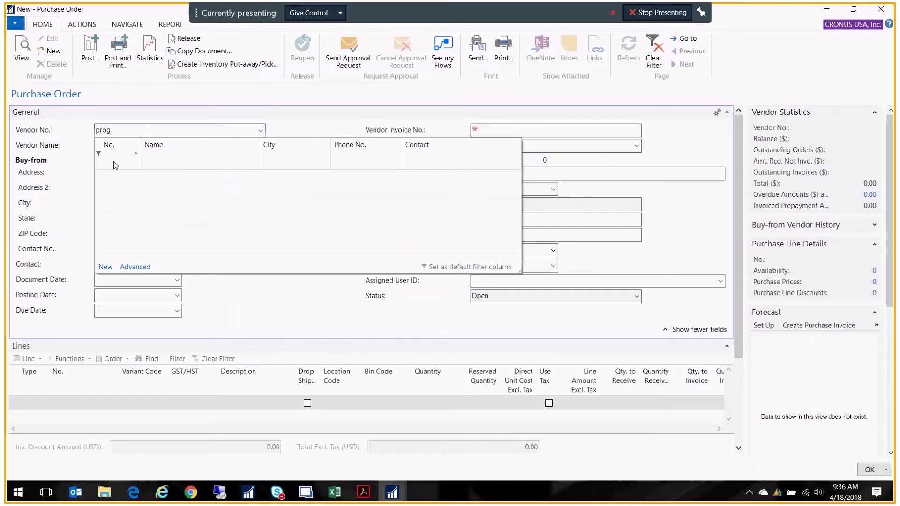
{"action": "left_click", "coordinate": [191, 155]}
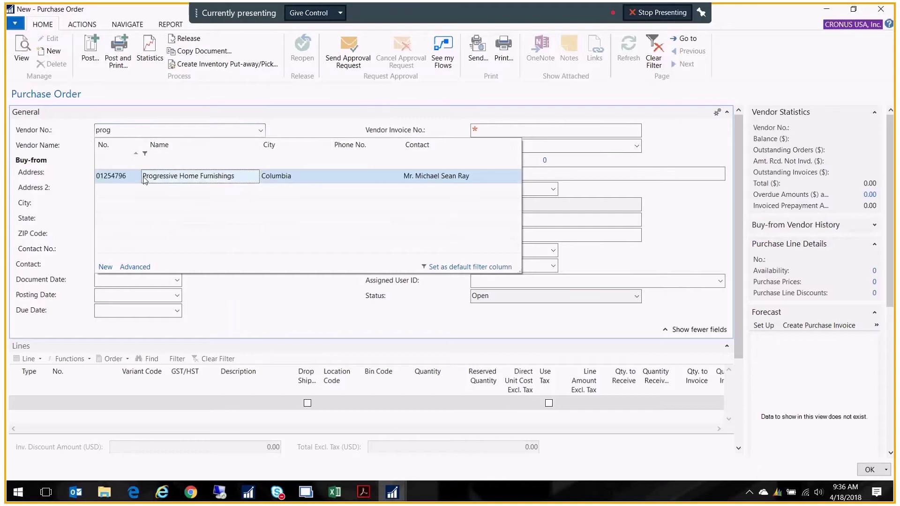
{"action": "left_click", "coordinate": [183, 177]}
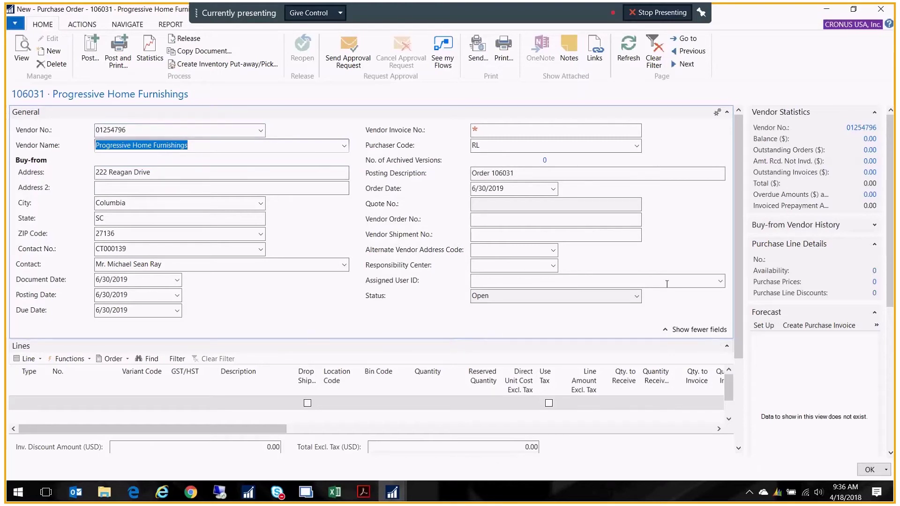
{"action": "left_click", "coordinate": [667, 331]}
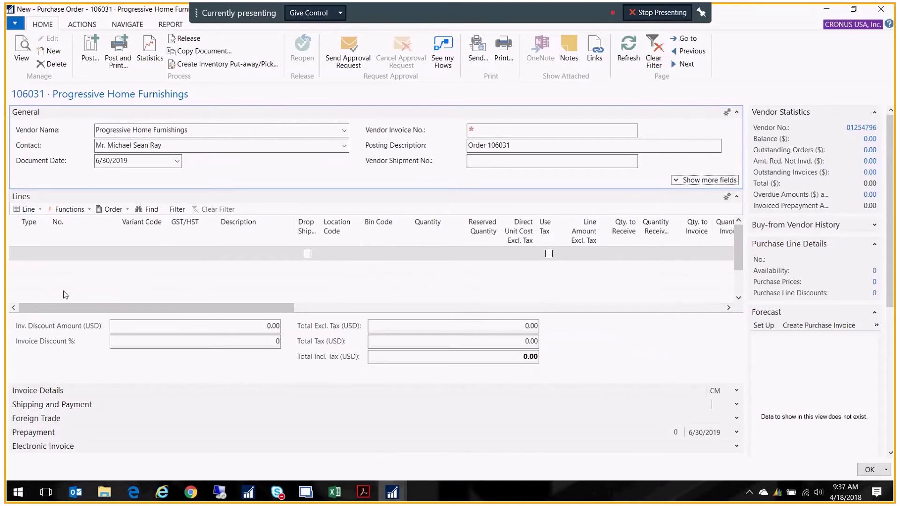
Add an Item line for item 1896-S, the ATHENS Desk.
{"action": "left_click", "coordinate": [29, 257]}
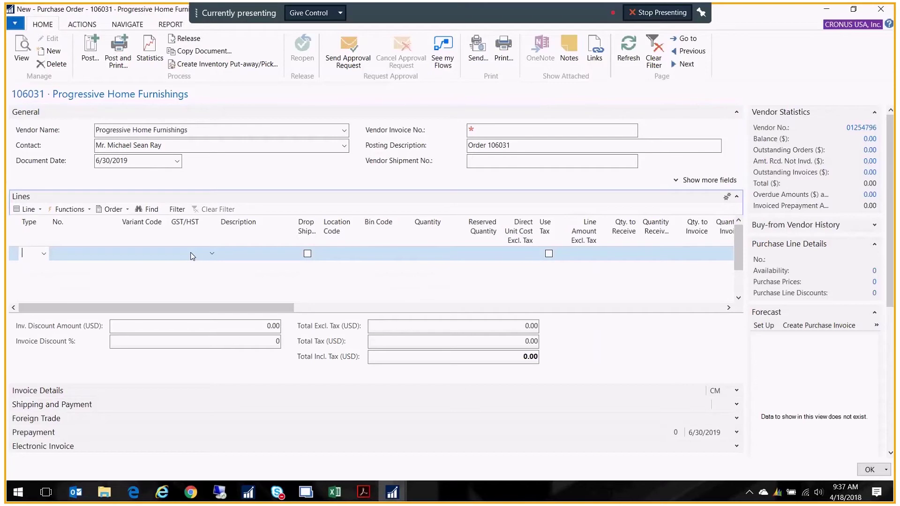
{"action": "left_click", "coordinate": [43, 254]}
{"action": "left_click", "coordinate": [27, 288]}
{"action": "left_click", "coordinate": [66, 253]}
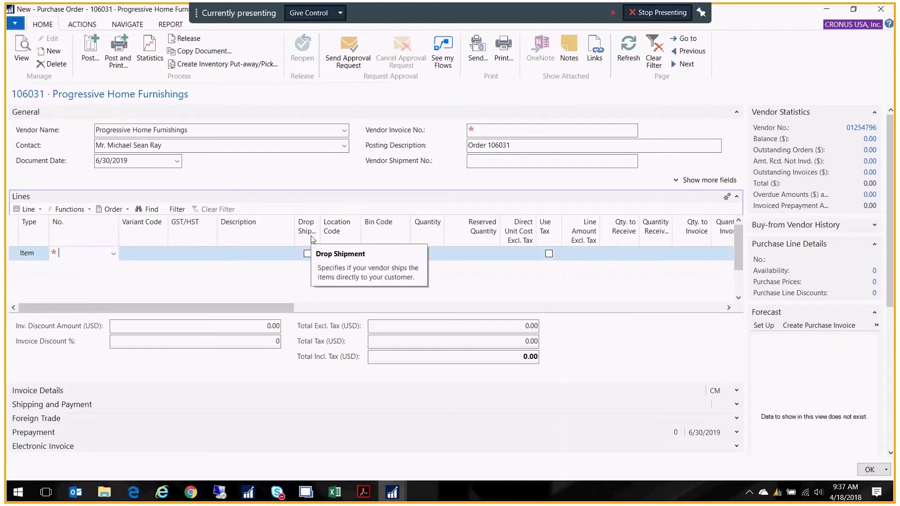
{"action": "type", "text": "1896"}
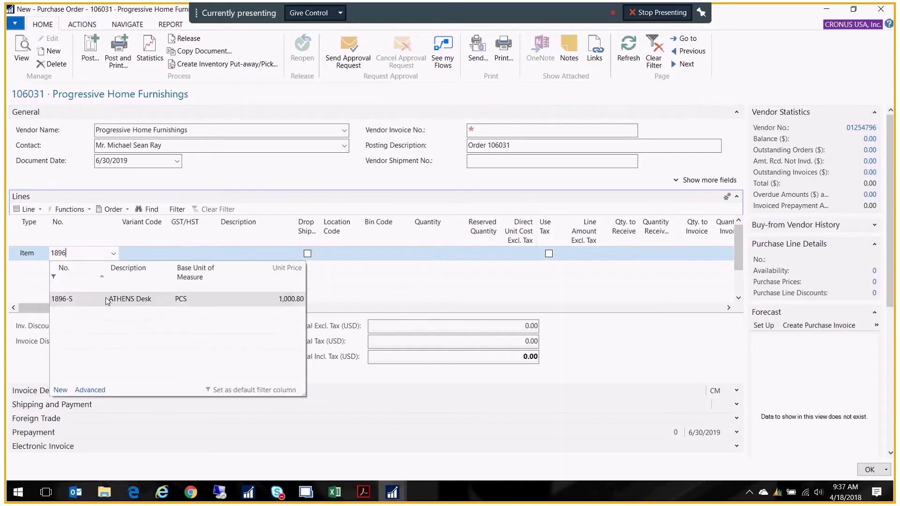
{"action": "left_click", "coordinate": [58, 303]}
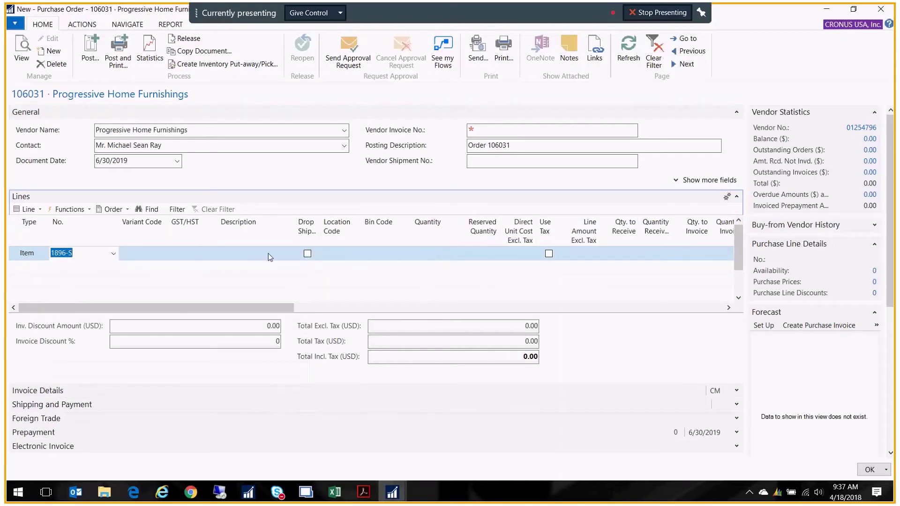
Set the desk line's location to BLUE and quantity to 3.
{"action": "left_click", "coordinate": [250, 253]}
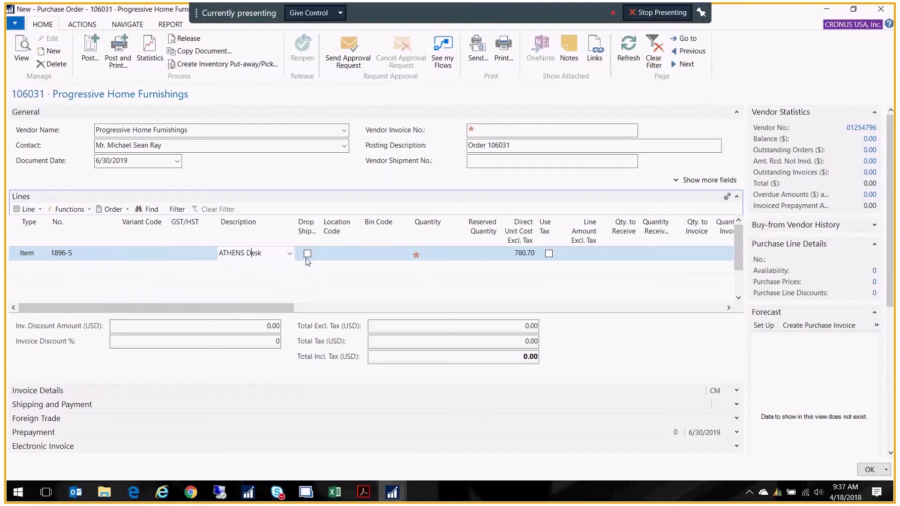
{"action": "left_click", "coordinate": [327, 254]}
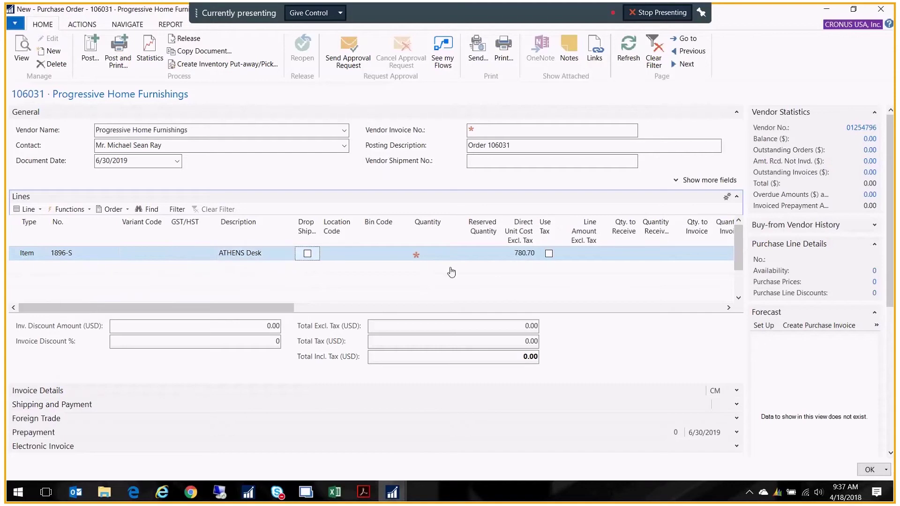
{"action": "type", "text": "bl"}
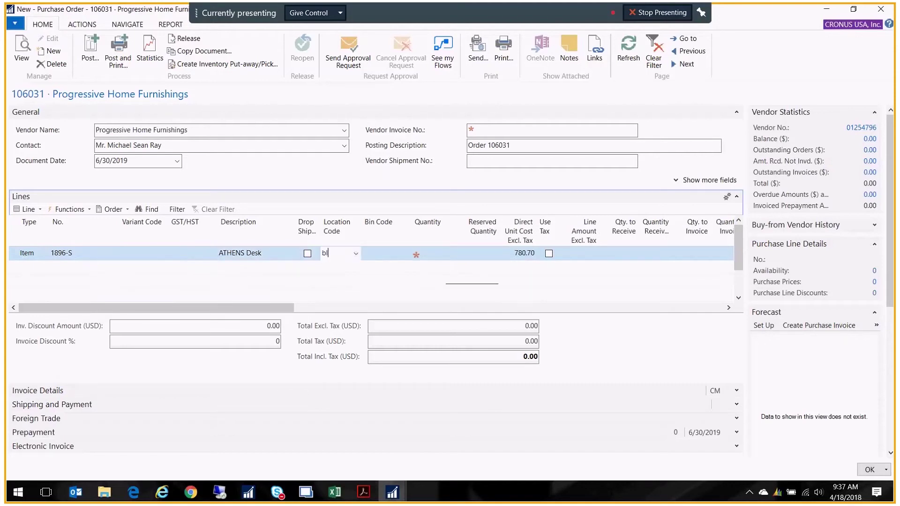
{"action": "key", "text": "Tab"}
{"action": "key", "text": "Tab"}
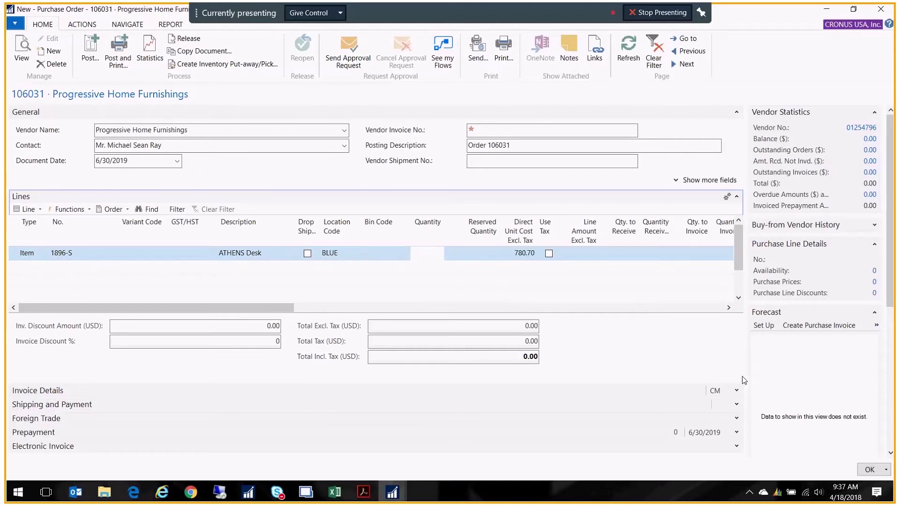
{"action": "type", "text": "3"}
{"action": "key", "text": "Tab"}
{"action": "key", "text": "Tab"}
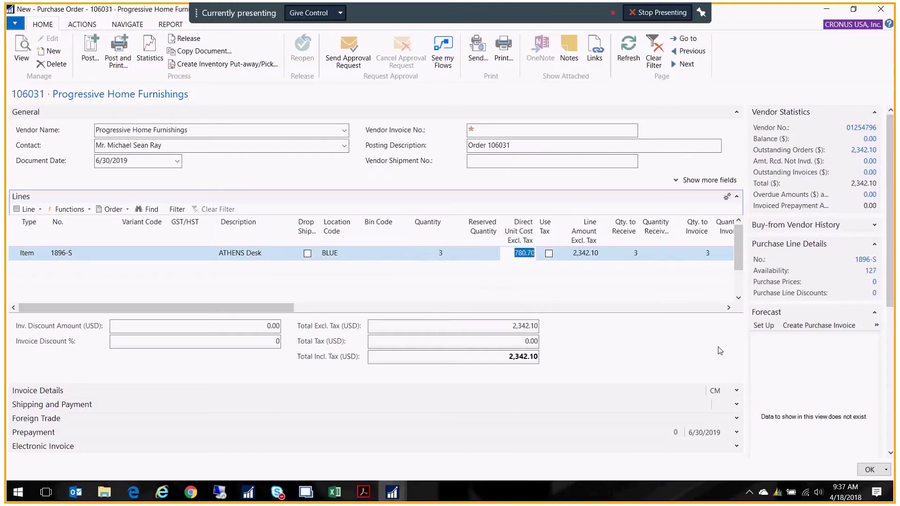
{"action": "key", "text": "Tab"}
{"action": "key", "text": "Tab"}
{"action": "key", "text": "Tab"}
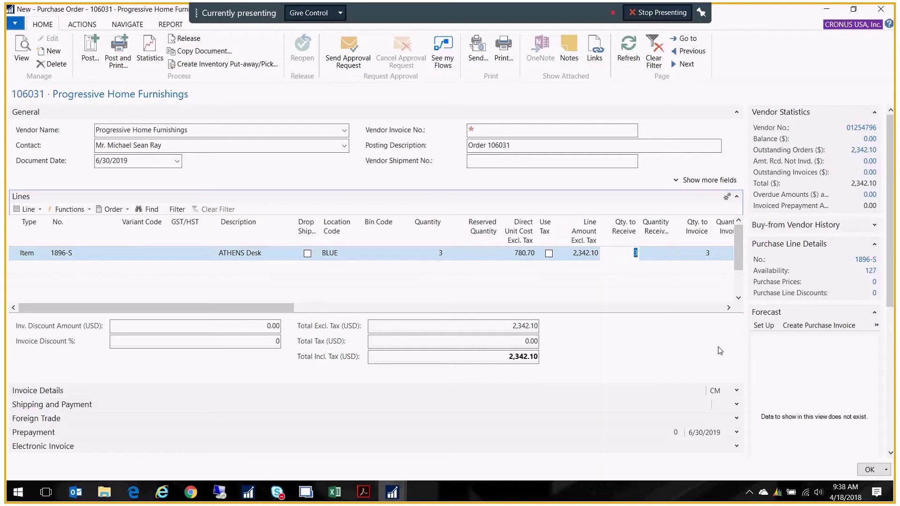
Add a second line of type G/L Account for account 53350.
{"action": "key", "text": "shift+Tab"}
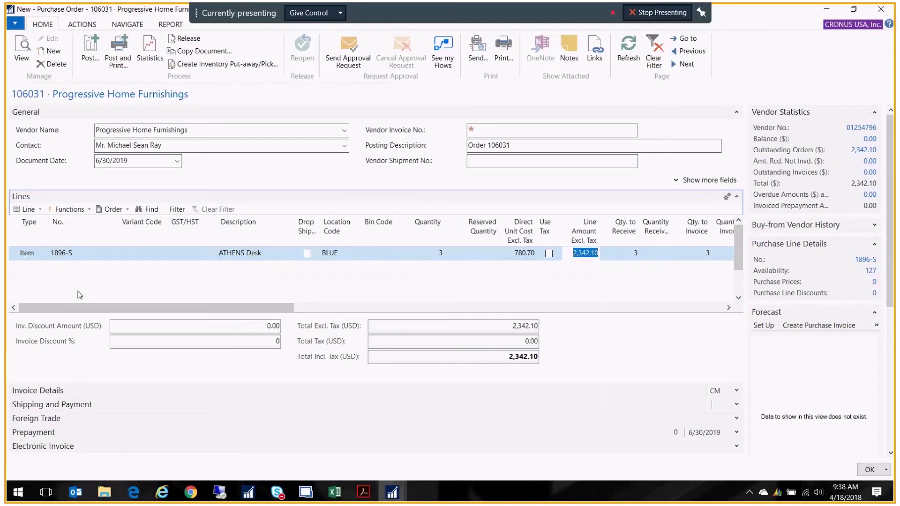
{"action": "left_click", "coordinate": [32, 270]}
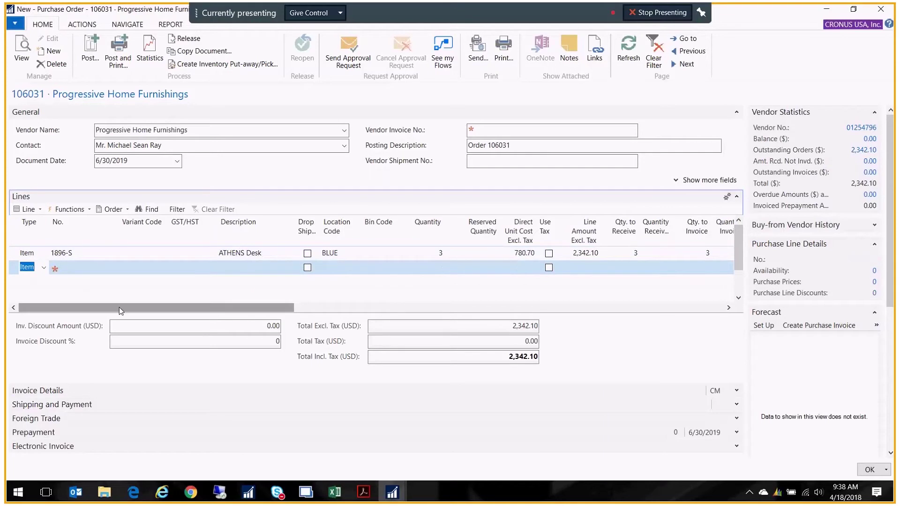
{"action": "left_click", "coordinate": [43, 267]}
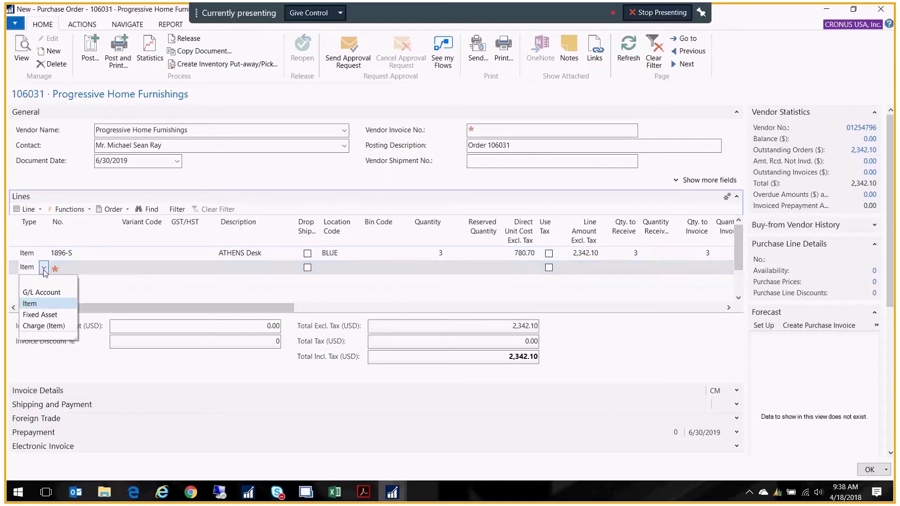
{"action": "left_click", "coordinate": [66, 286]}
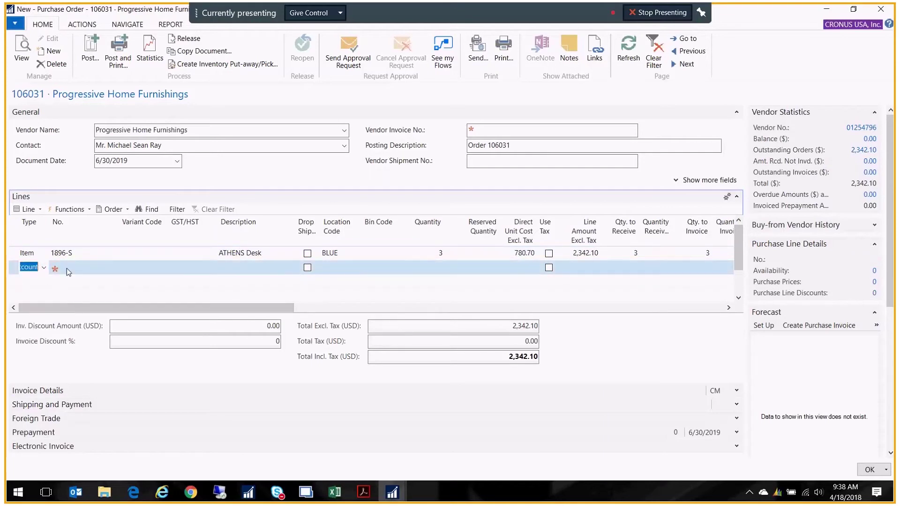
{"action": "left_click", "coordinate": [67, 268]}
{"action": "type", "text": "5"}
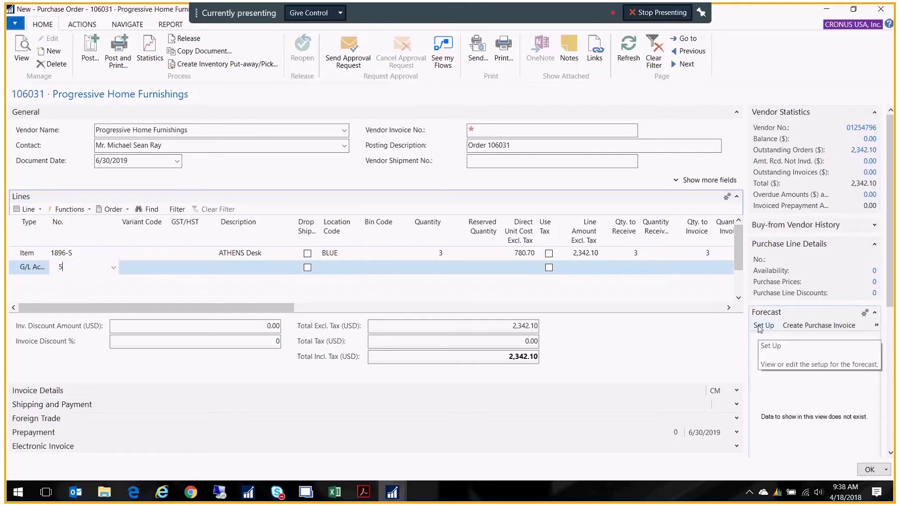
{"action": "type", "text": "33"}
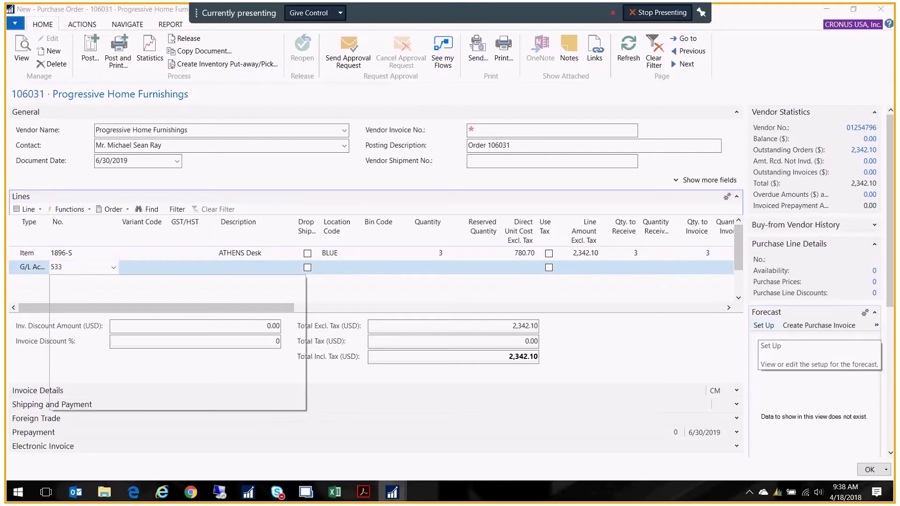
{"action": "type", "text": "50"}
{"action": "key", "text": "Tab"}
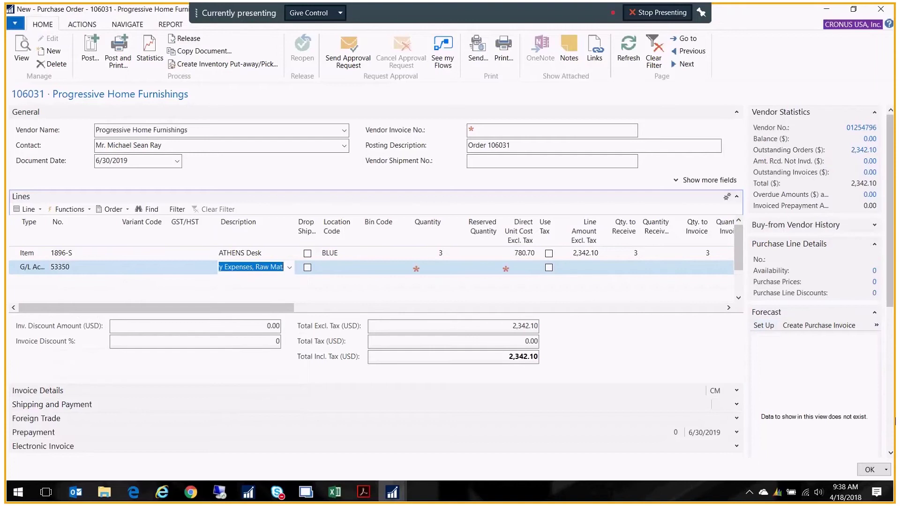
Give the delivery line location BLUE, quantity 1 and direct unit cost 100.
{"action": "key", "text": "Tab"}
{"action": "key", "text": "Tab"}
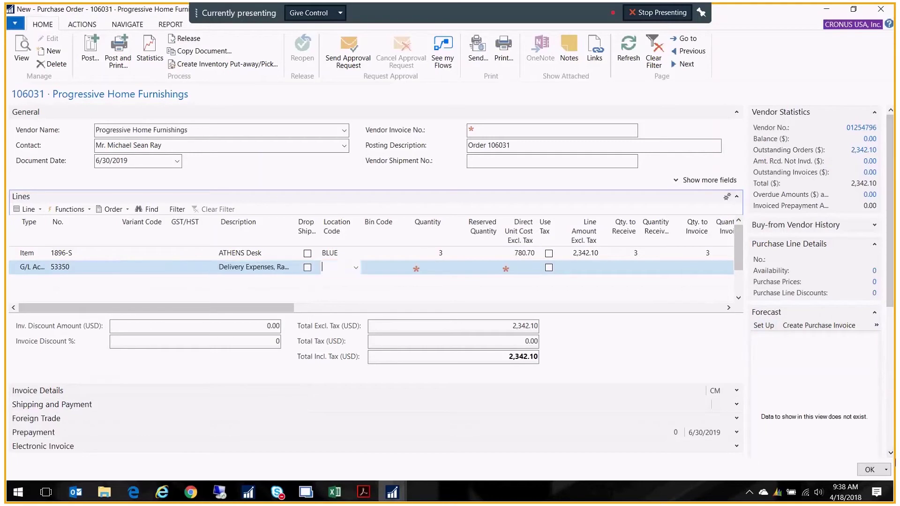
{"action": "type", "text": "BLUE"}
{"action": "key", "text": "Tab"}
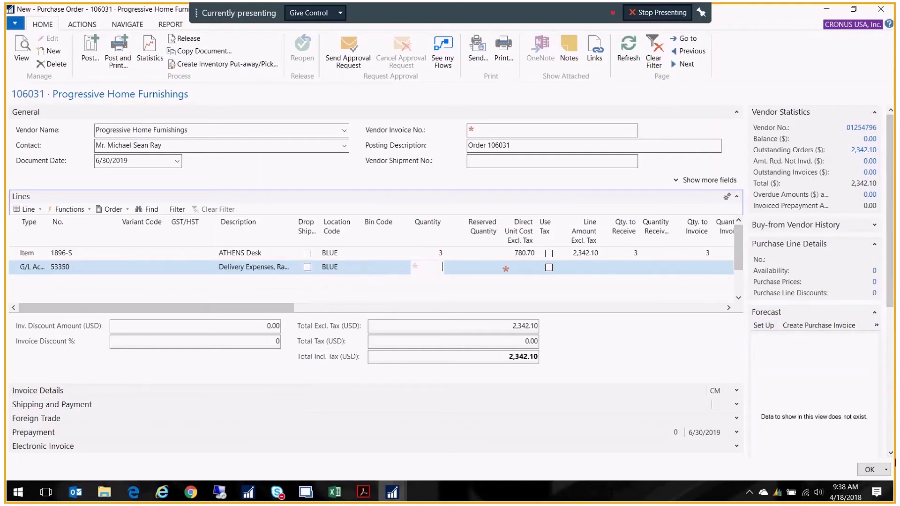
{"action": "type", "text": "1"}
{"action": "key", "text": "Tab"}
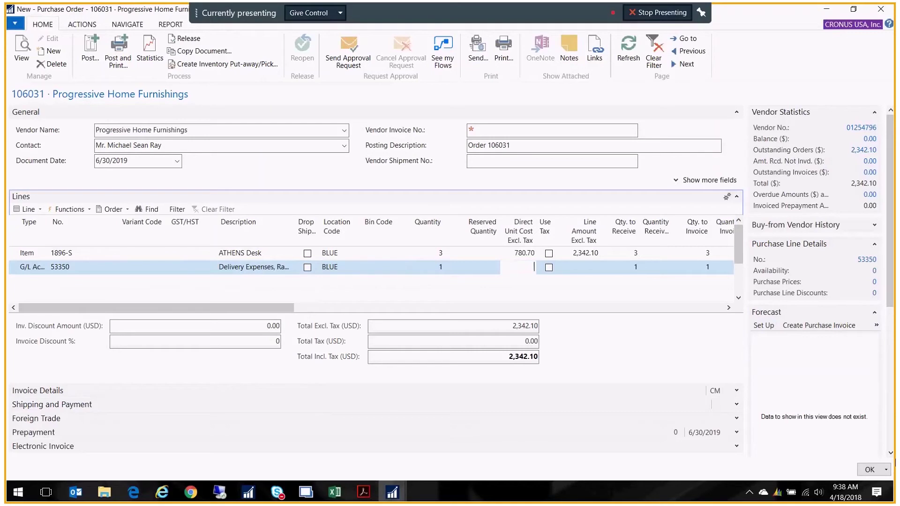
{"action": "type", "text": "100"}
{"action": "key", "text": "Tab"}
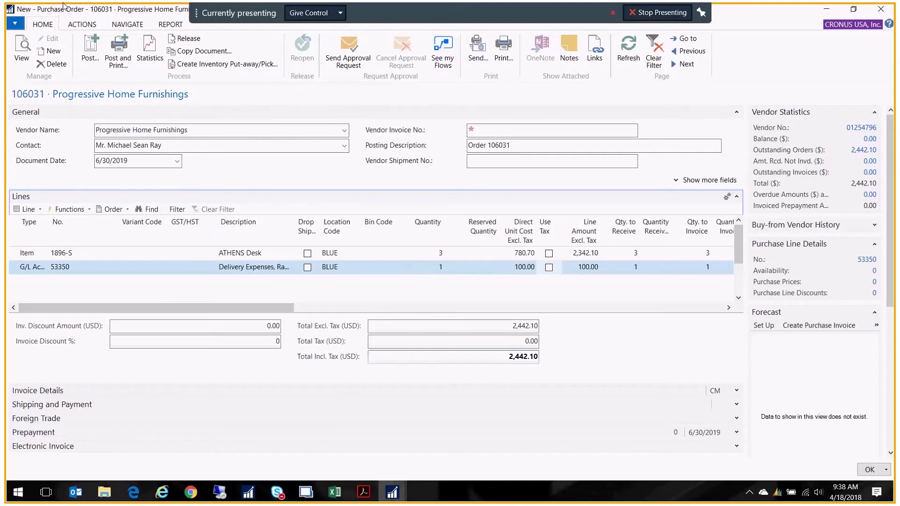
Release order 106031 and preview its printout as a Word file.
{"action": "left_click", "coordinate": [184, 39]}
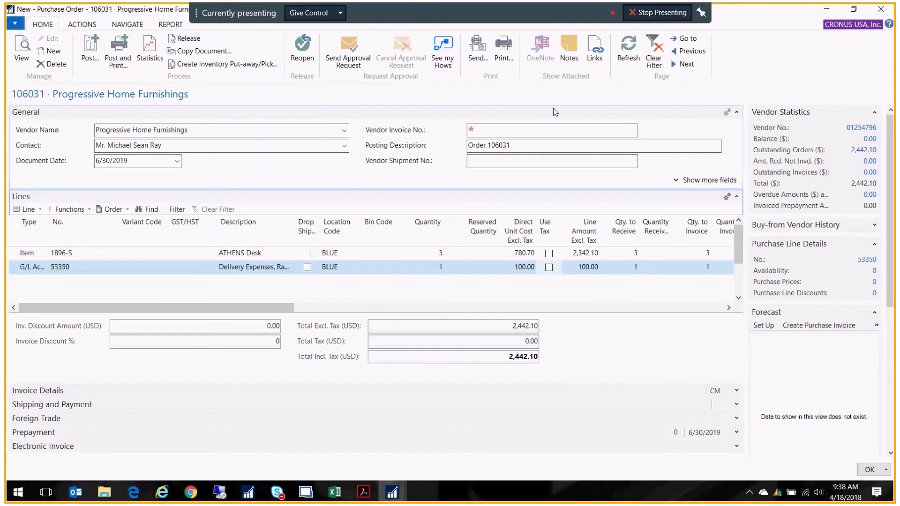
{"action": "left_click", "coordinate": [504, 51]}
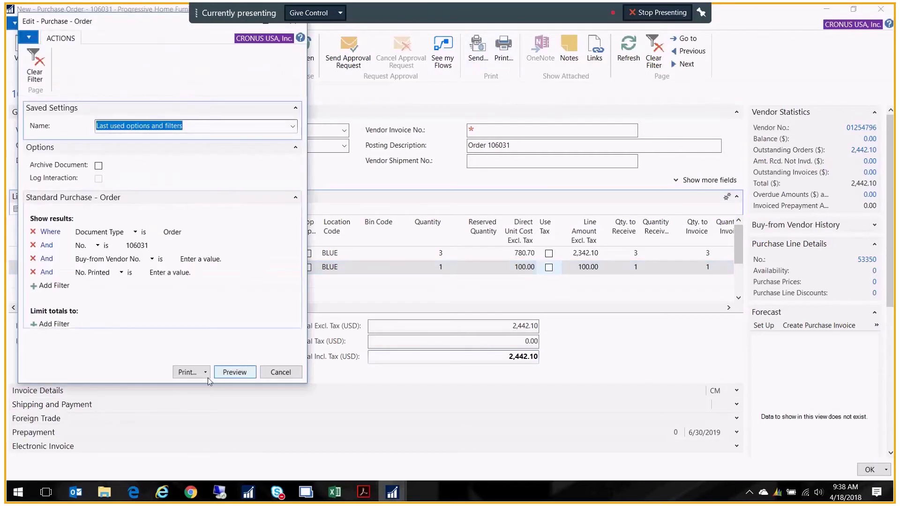
{"action": "left_click", "coordinate": [237, 374]}
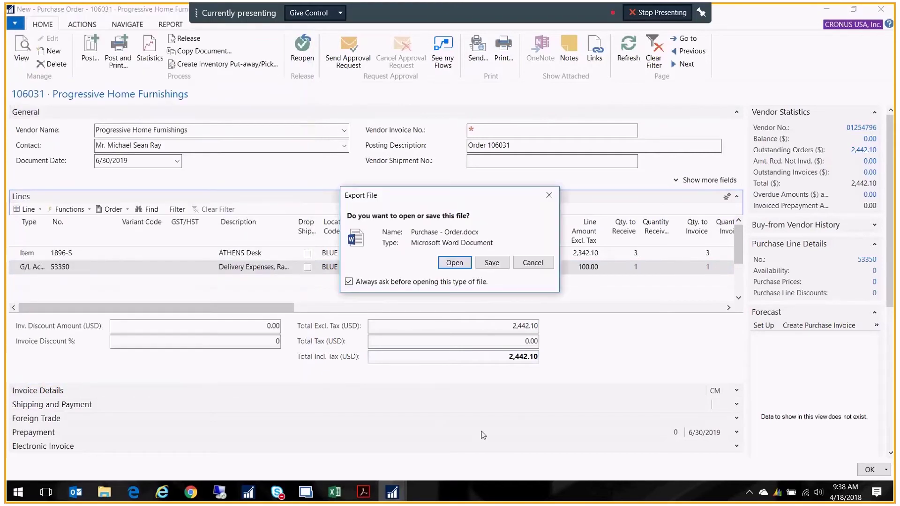
Open Purchase - Order.docx in Word to review it, then close Word.
{"action": "left_click", "coordinate": [454, 262]}
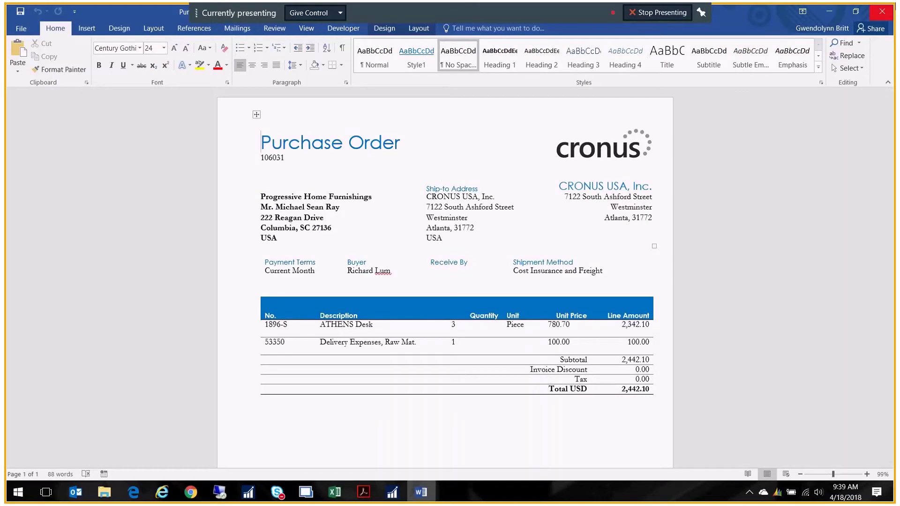
{"action": "key", "text": "alt+F4"}
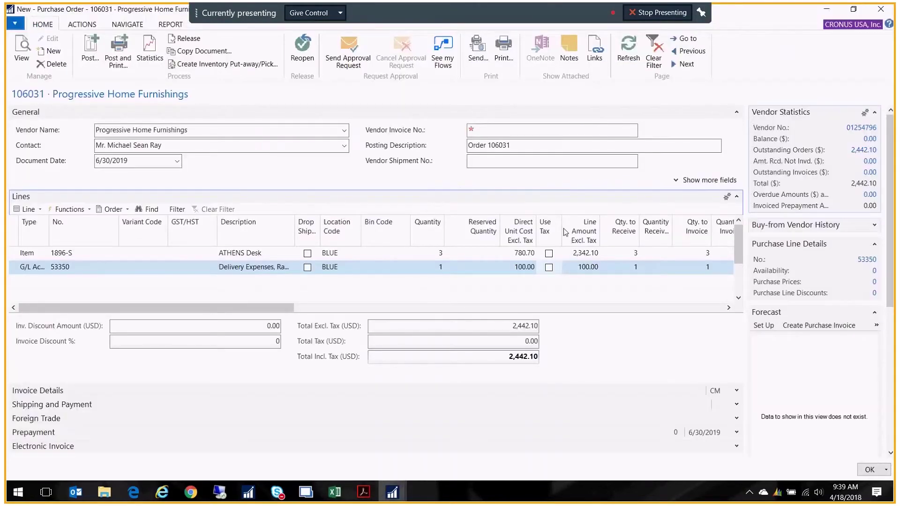
{"action": "left_click", "coordinate": [473, 61]}
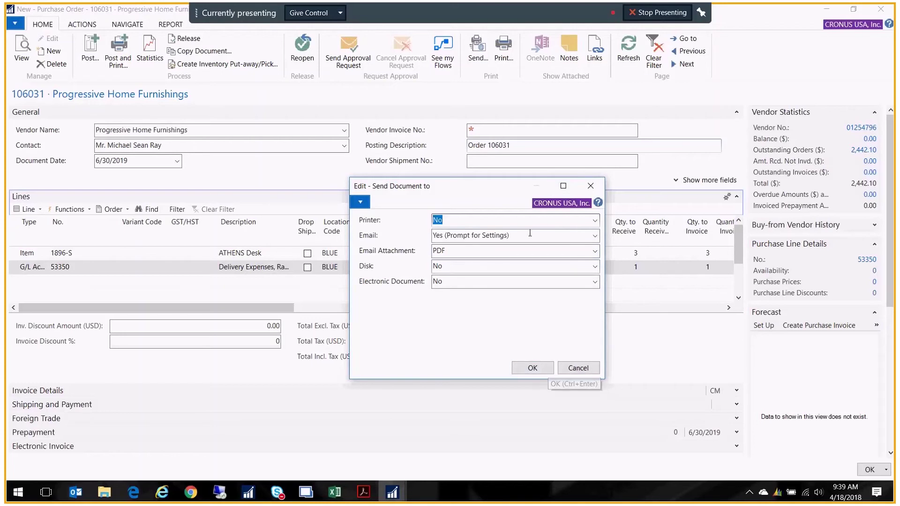
{"action": "left_click", "coordinate": [576, 372]}
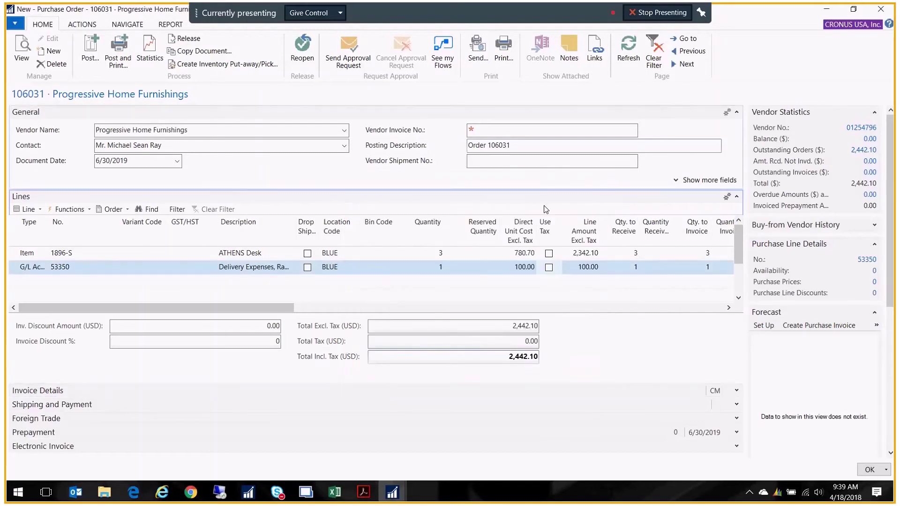
{"action": "left_click", "coordinate": [549, 132]}
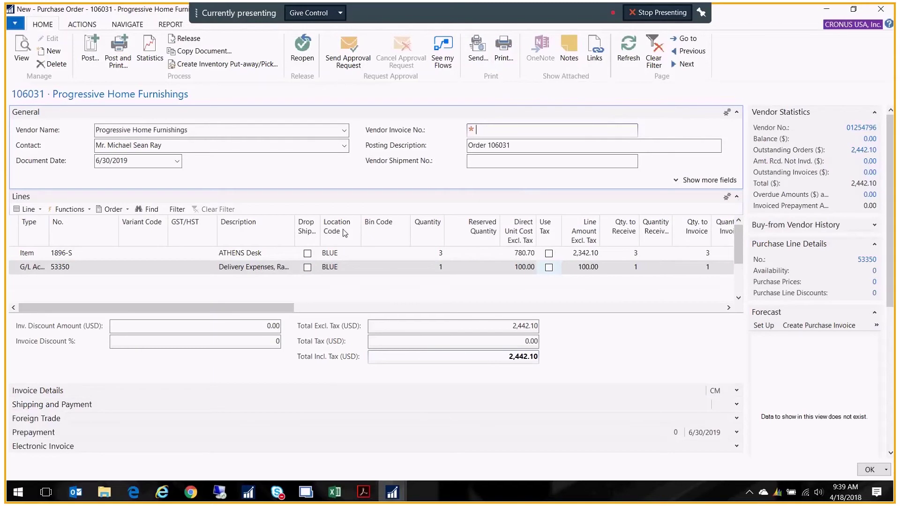
Close the order and open Purchases & Payables Setup via search.
{"action": "key", "text": "Escape"}
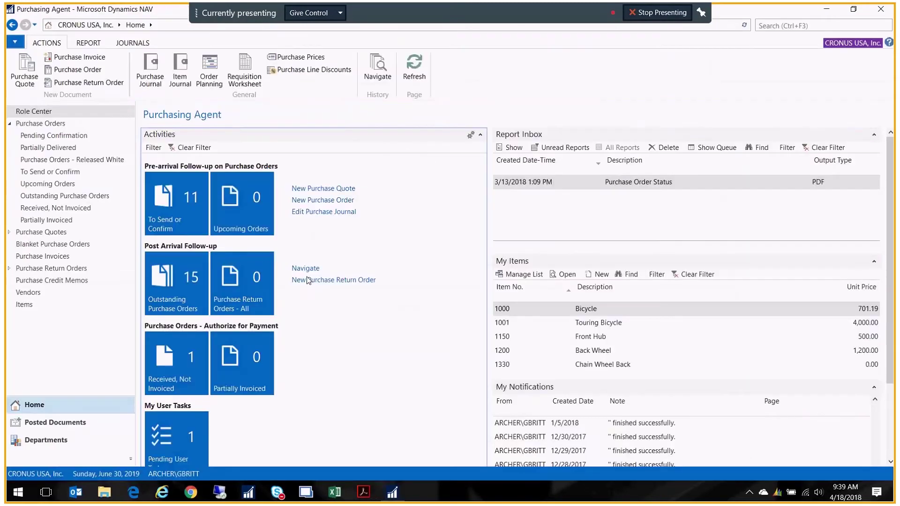
{"action": "left_click", "coordinate": [782, 27]}
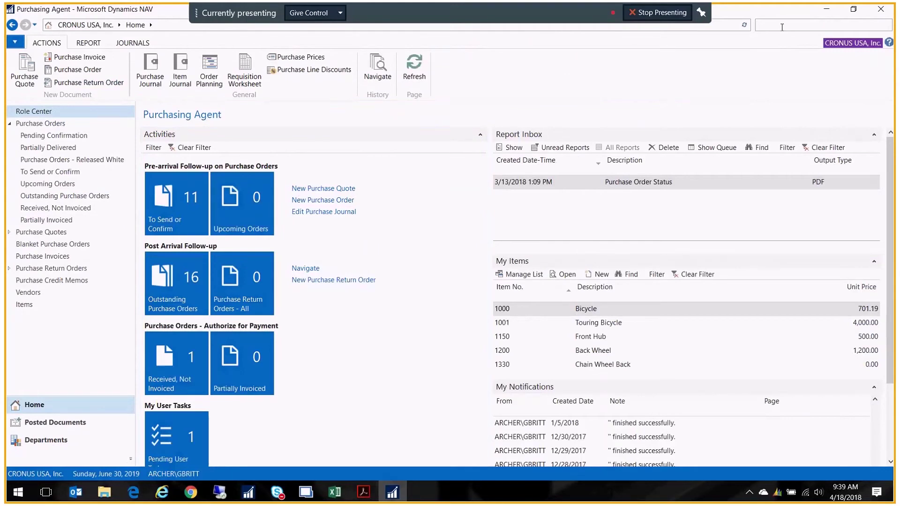
{"action": "type", "text": "purchase &"}
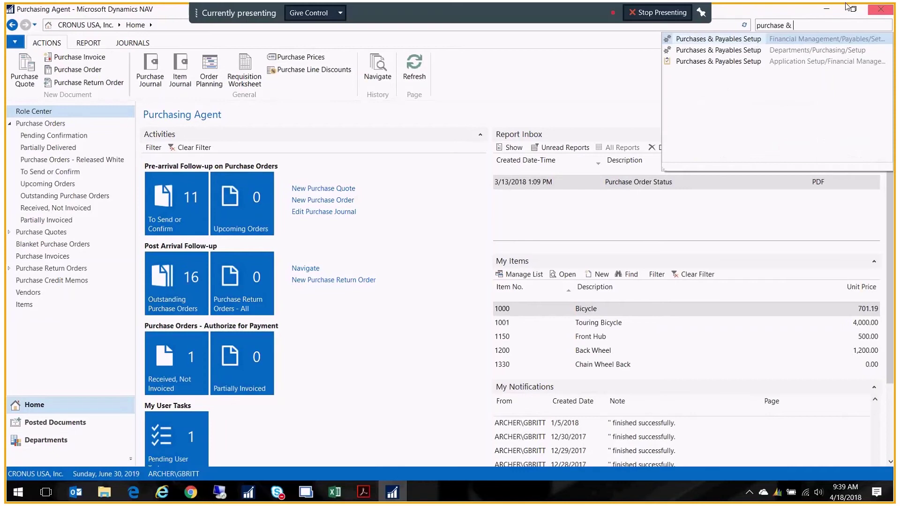
{"action": "left_click", "coordinate": [735, 42]}
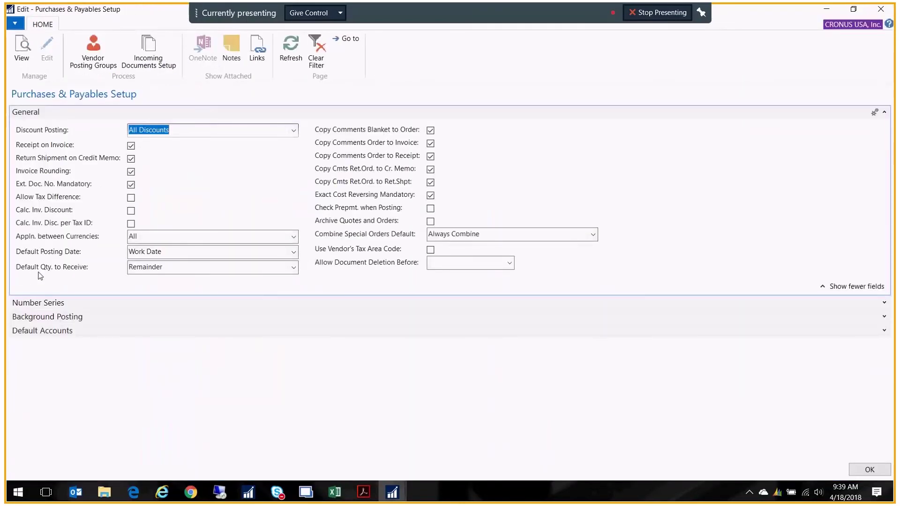
Switch Default Qty. to Receive to Blank, back to Remainder, and close the setup.
{"action": "left_click", "coordinate": [187, 267]}
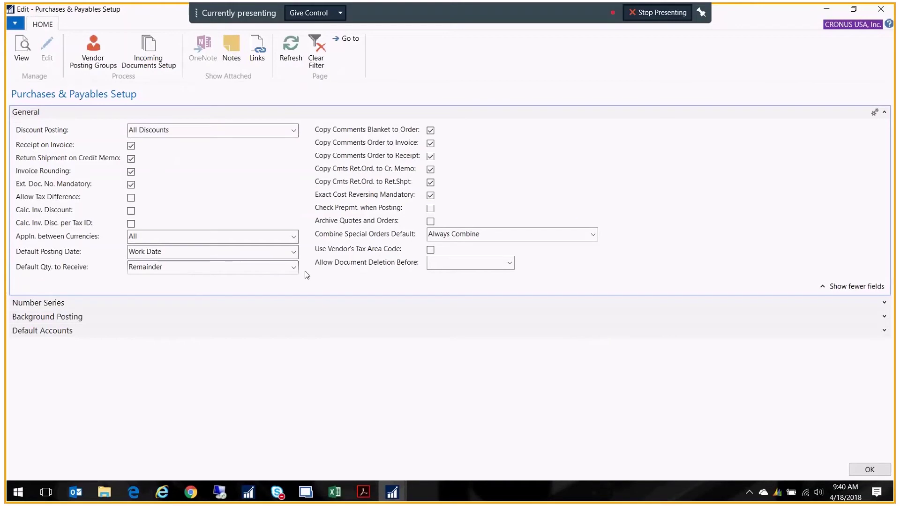
{"action": "left_click", "coordinate": [294, 267]}
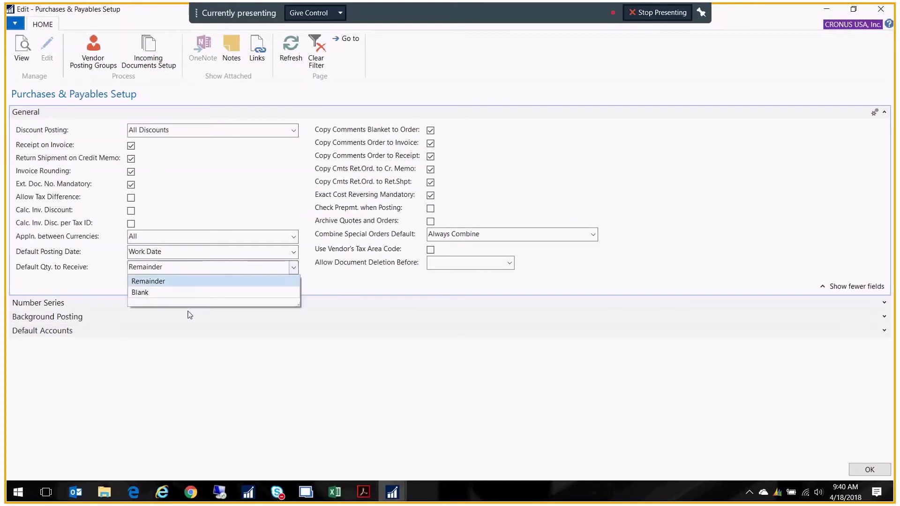
{"action": "left_click", "coordinate": [145, 295]}
{"action": "left_click", "coordinate": [187, 267]}
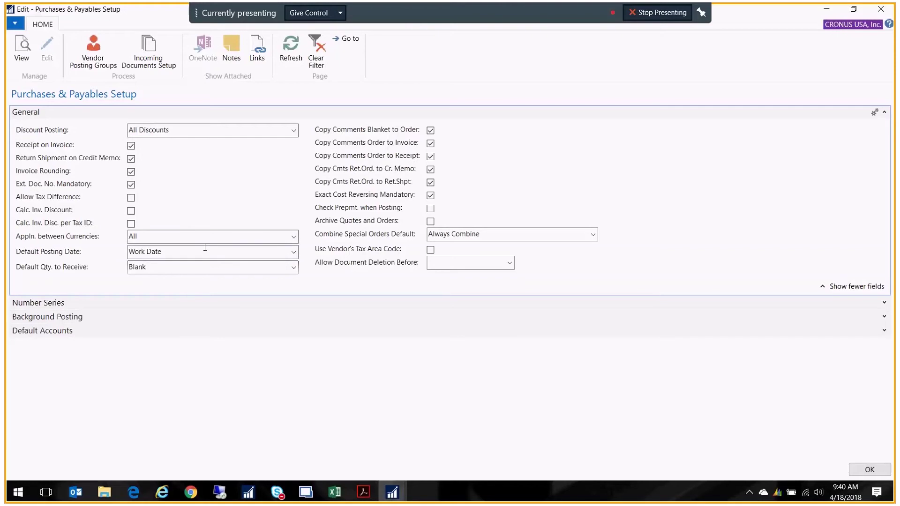
{"action": "left_click", "coordinate": [198, 248]}
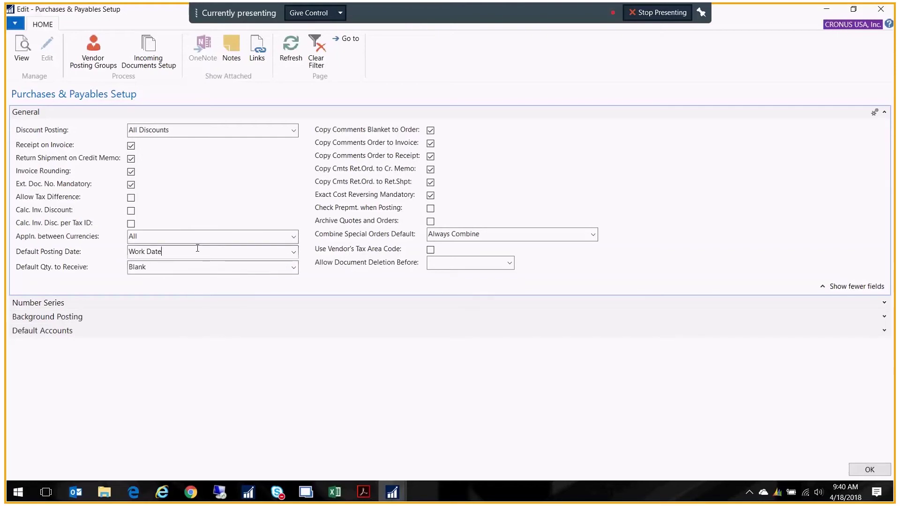
{"action": "left_click", "coordinate": [159, 267]}
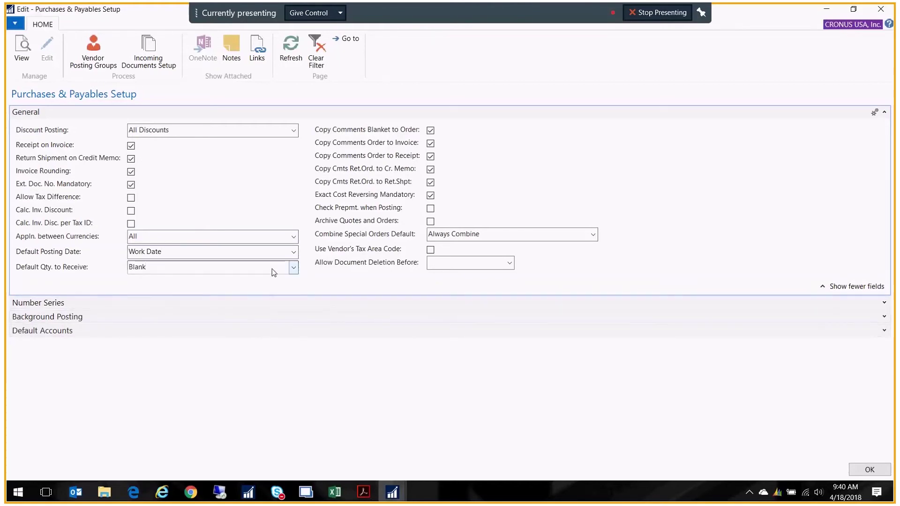
{"action": "left_click", "coordinate": [293, 268]}
{"action": "left_click", "coordinate": [164, 280]}
{"action": "left_click", "coordinate": [874, 471]}
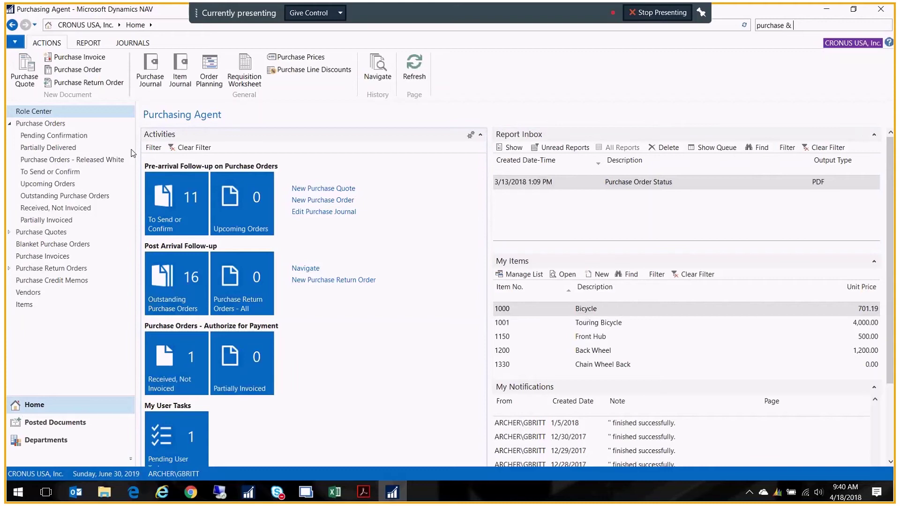
{"action": "left_click", "coordinate": [61, 123]}
{"action": "scroll", "coordinate": [349, 300], "scroll_direction": "down", "scroll_amount": 3}
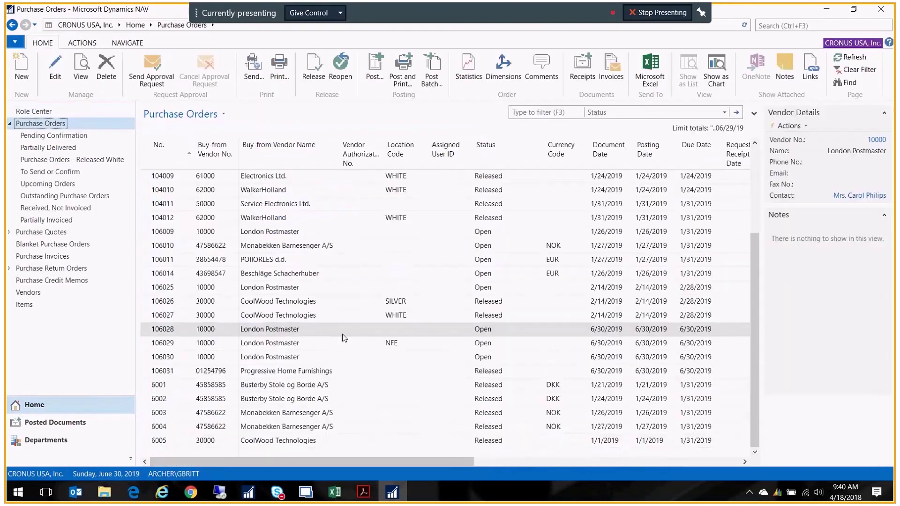
{"action": "left_click", "coordinate": [326, 372]}
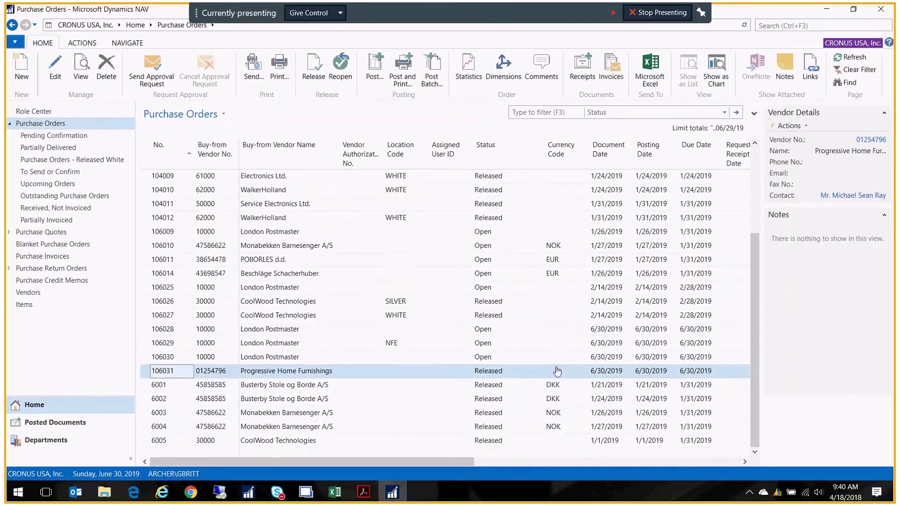
{"action": "double_click", "coordinate": [167, 373]}
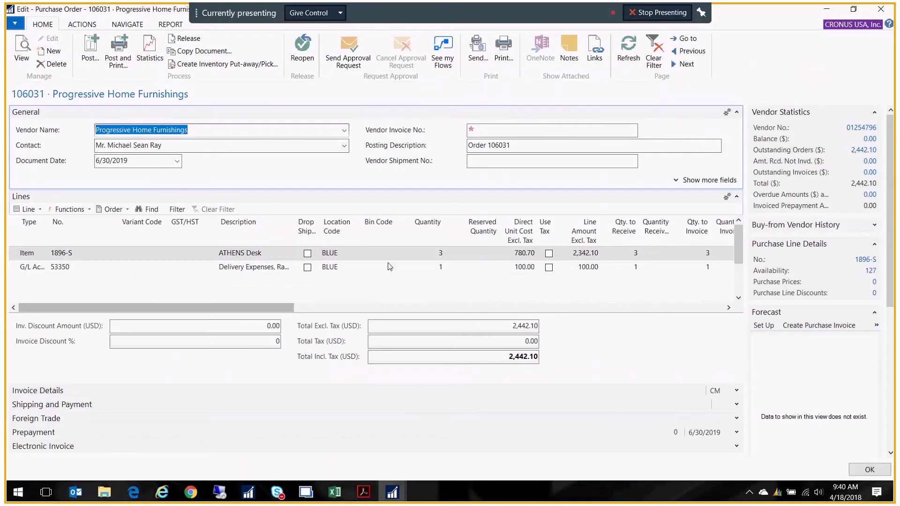
{"action": "left_click", "coordinate": [635, 252]}
{"action": "mouse_move", "coordinate": [799, 270]}
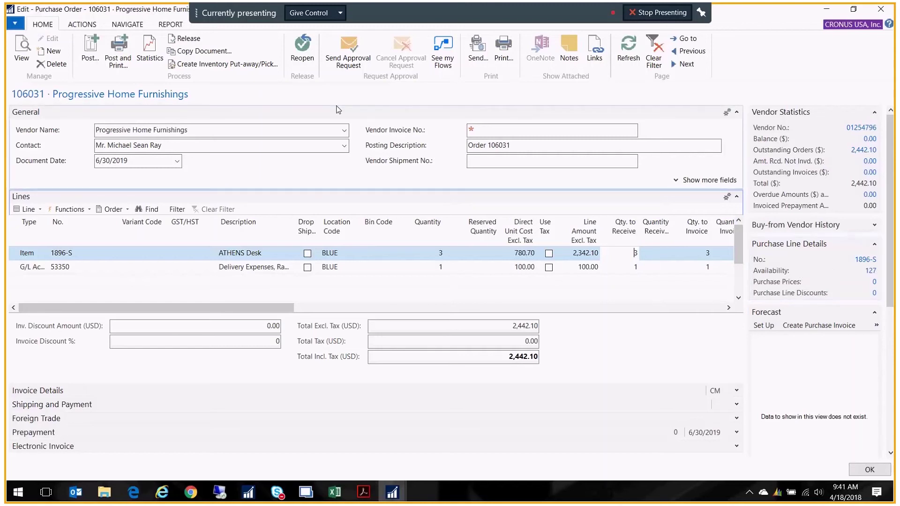
Open the posting choices, pick Receive, then cancel without posting.
{"action": "left_click", "coordinate": [112, 69]}
{"action": "left_click", "coordinate": [442, 228]}
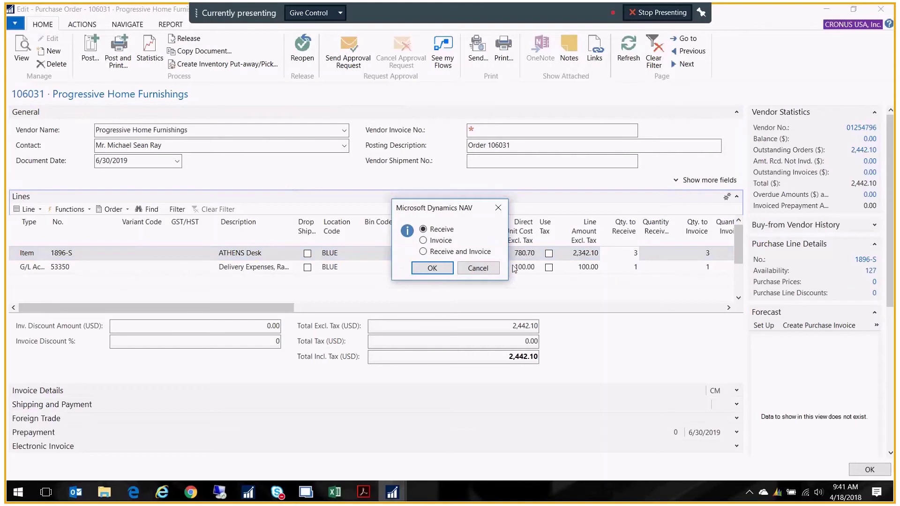
{"action": "left_click", "coordinate": [478, 268]}
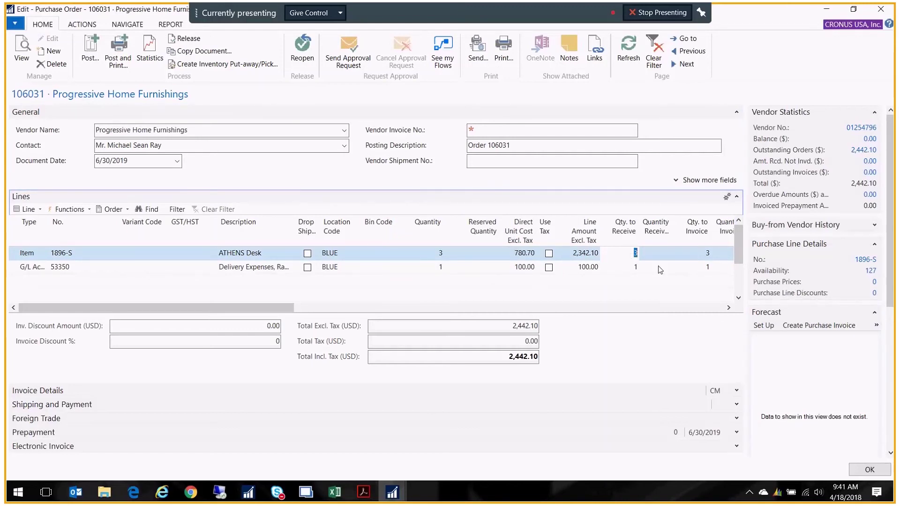
Set the desk line's Qty. to Receive to 2, clear the delivery line's, and widen Quantity Received.
{"action": "type", "text": "2"}
{"action": "key", "text": "Tab"}
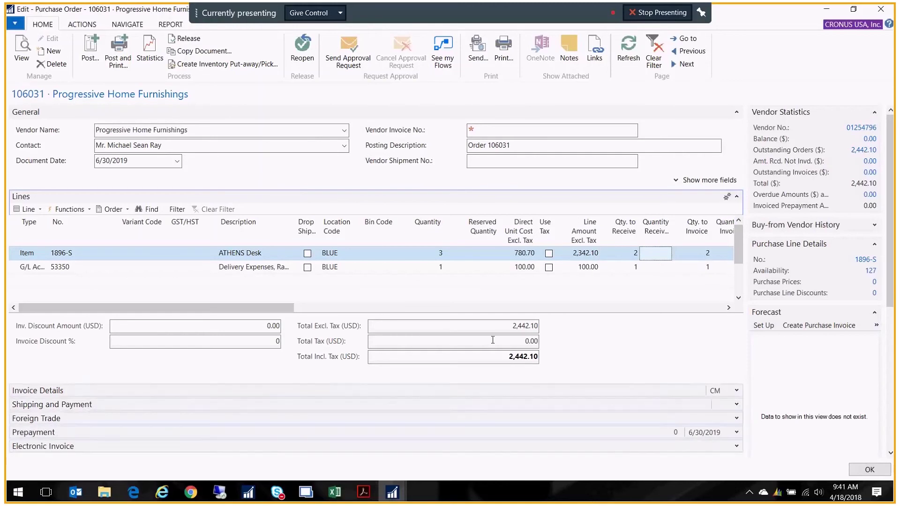
{"action": "left_click", "coordinate": [442, 267]}
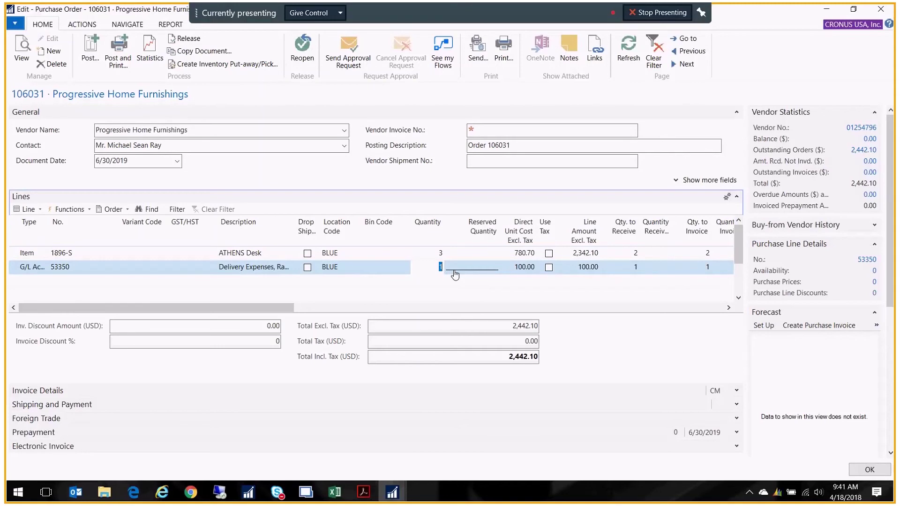
{"action": "left_click", "coordinate": [623, 265]}
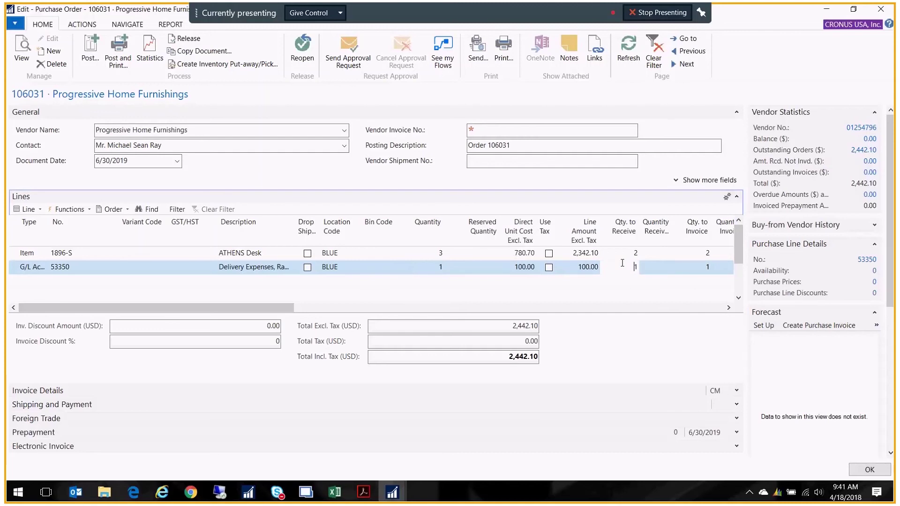
{"action": "double_click", "coordinate": [622, 263]}
{"action": "left_click", "coordinate": [638, 264]}
{"action": "key", "text": "Up"}
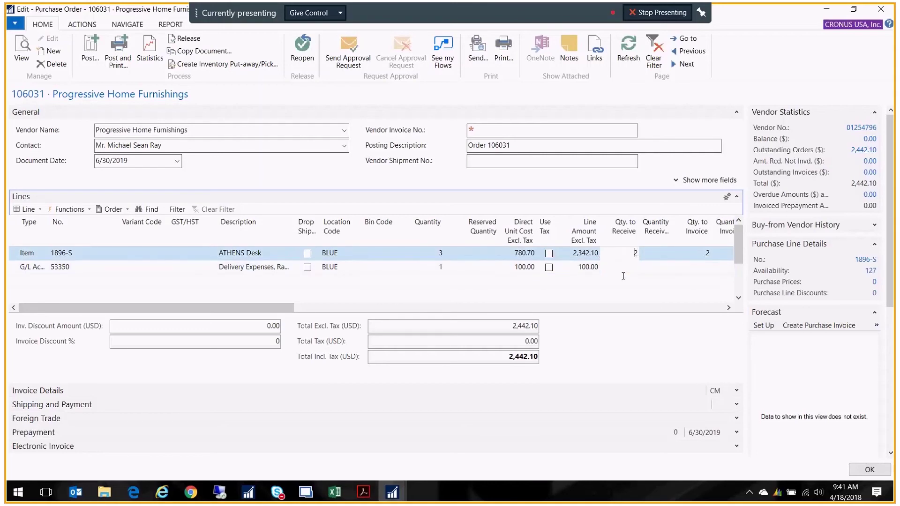
{"action": "key", "text": "Down"}
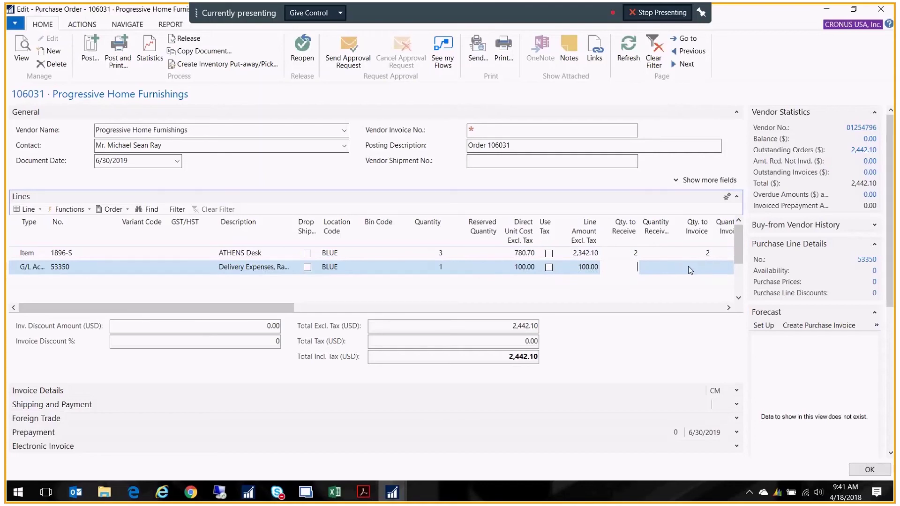
{"action": "key", "text": "Up"}
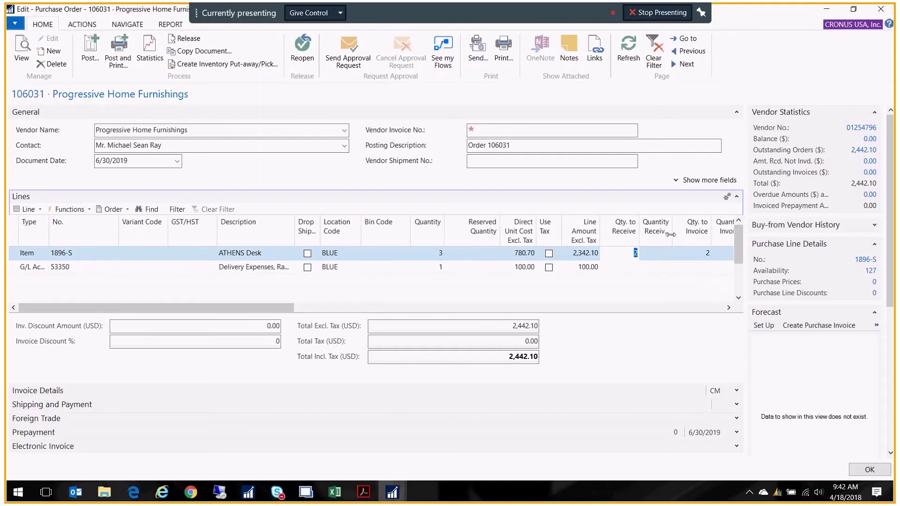
{"action": "left_click_drag", "start_coordinate": [677, 230], "coordinate": [688, 230]}
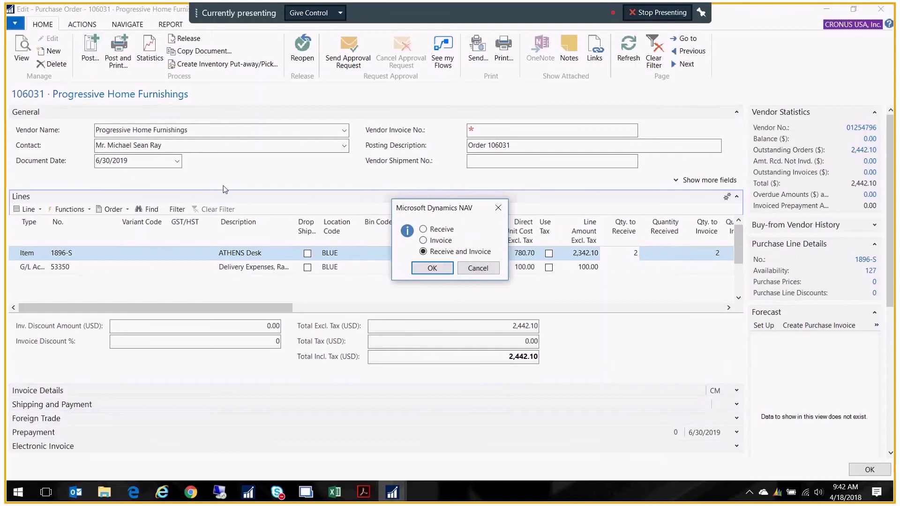
Post the receipt of 2 desks and verify 1 desk remains to receive.
{"action": "left_click", "coordinate": [432, 268]}
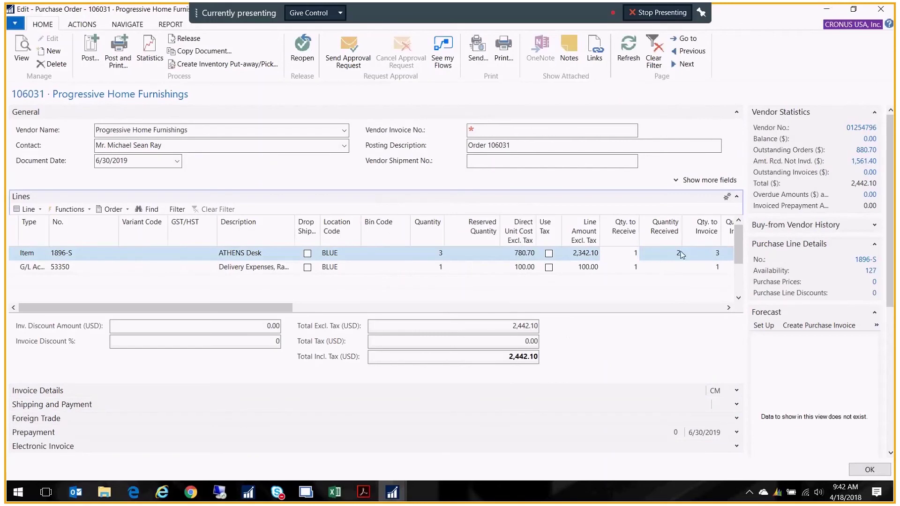
{"action": "left_click", "coordinate": [664, 227]}
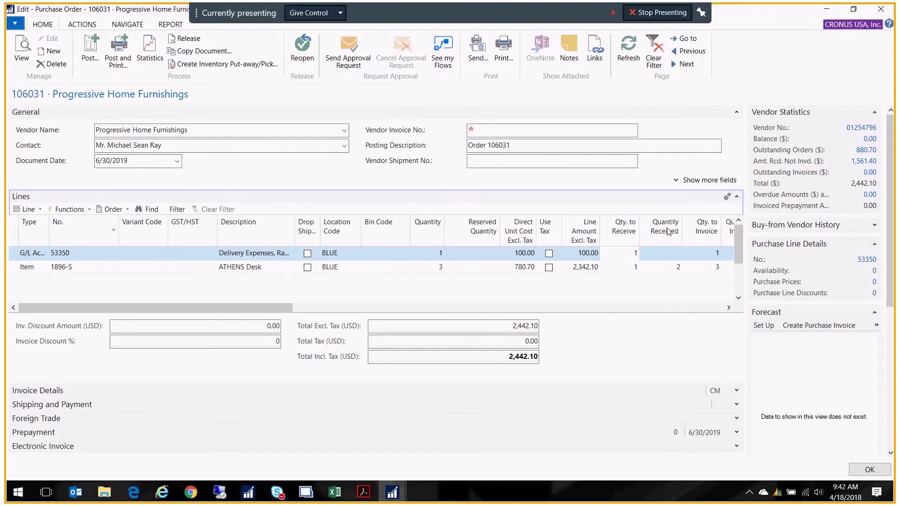
{"action": "left_click", "coordinate": [669, 279]}
{"action": "left_click", "coordinate": [592, 266]}
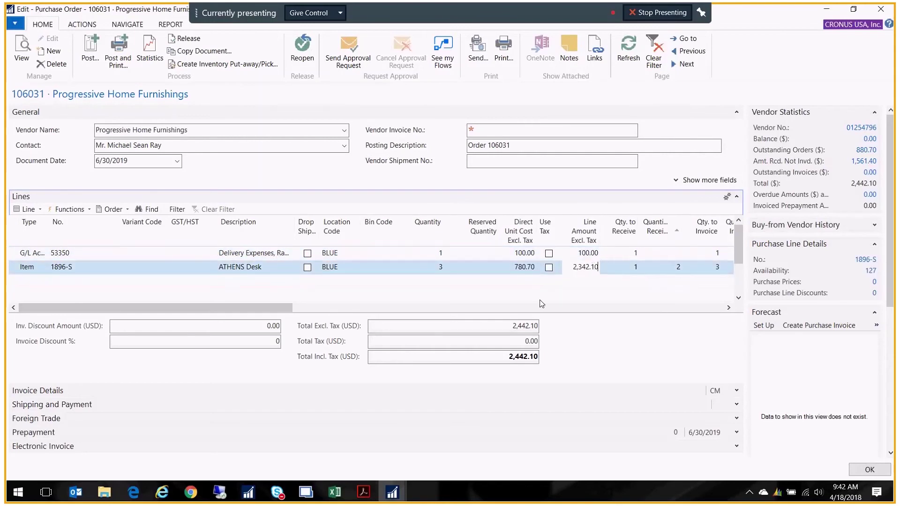
{"action": "left_click", "coordinate": [670, 272]}
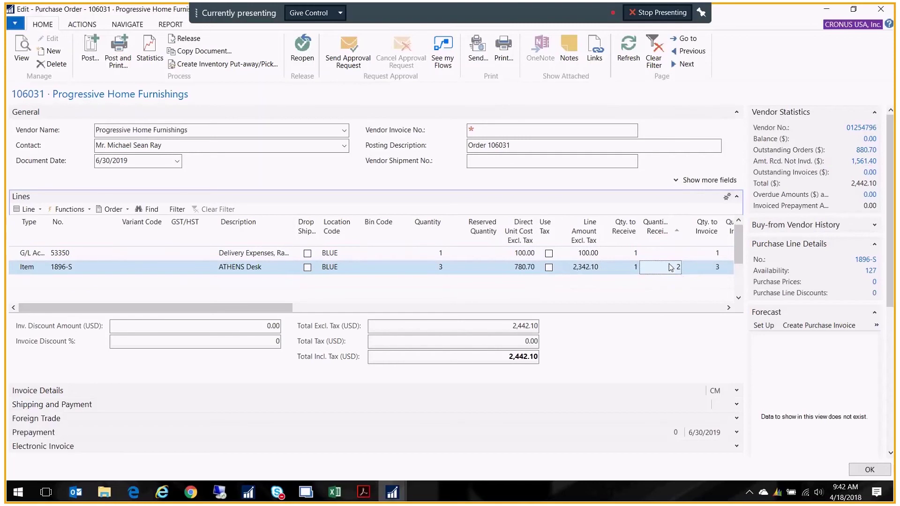
{"action": "key", "text": "shift+Tab"}
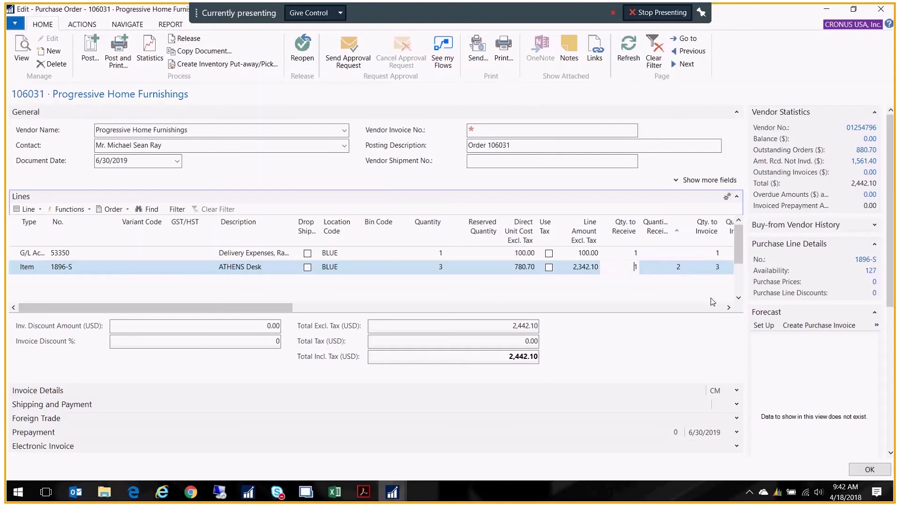
{"action": "left_click", "coordinate": [667, 268]}
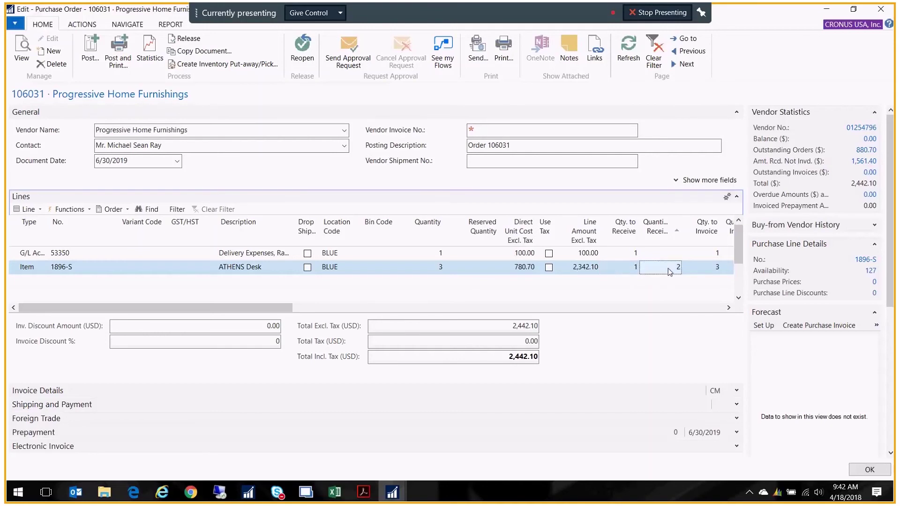
{"action": "left_click", "coordinate": [636, 268]}
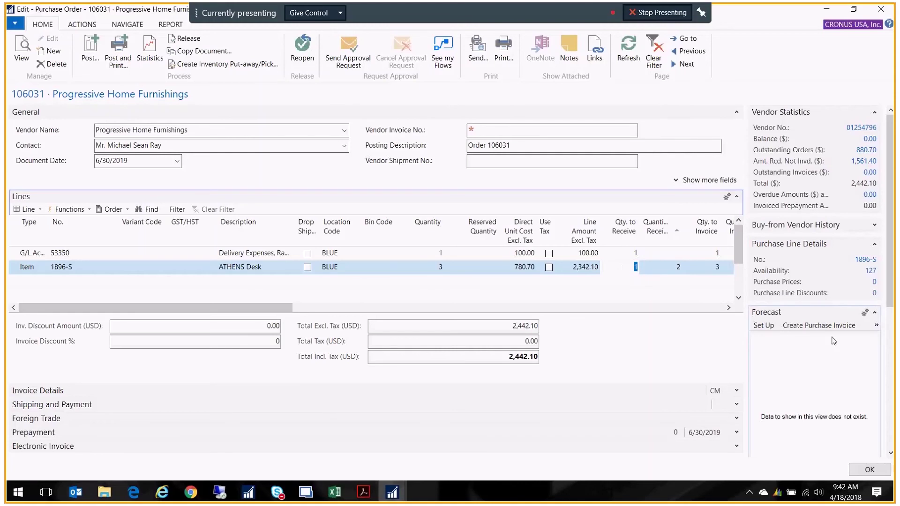
Post the last ATHENS Desk with Receive and Invoice, then close the order card.
{"action": "left_click", "coordinate": [440, 268]}
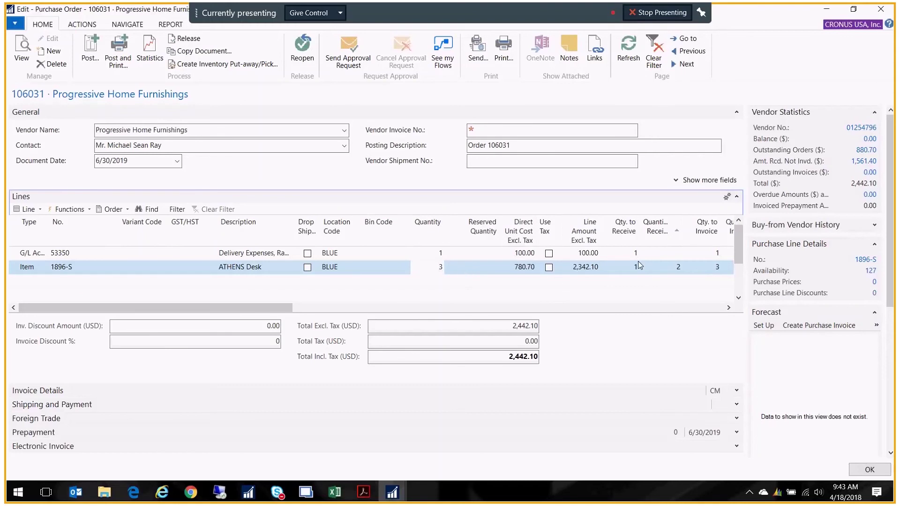
{"action": "left_click", "coordinate": [620, 268]}
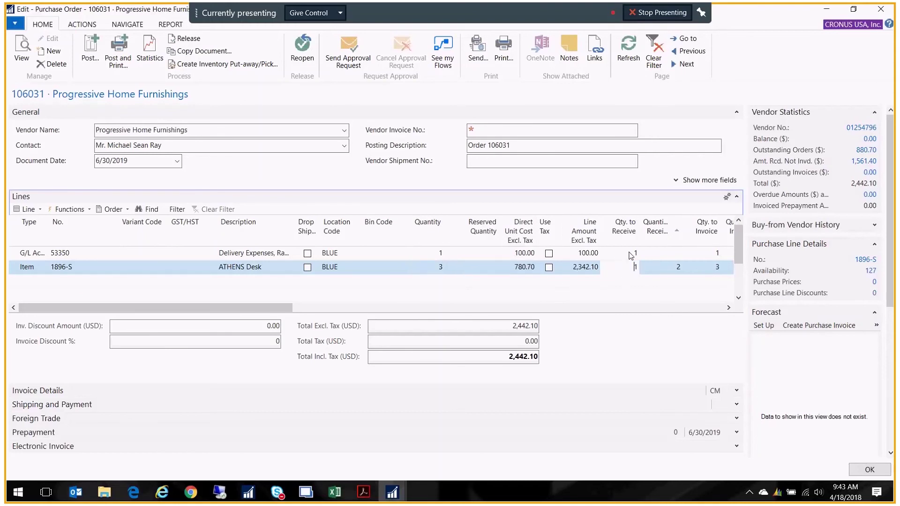
{"action": "left_click", "coordinate": [661, 253]}
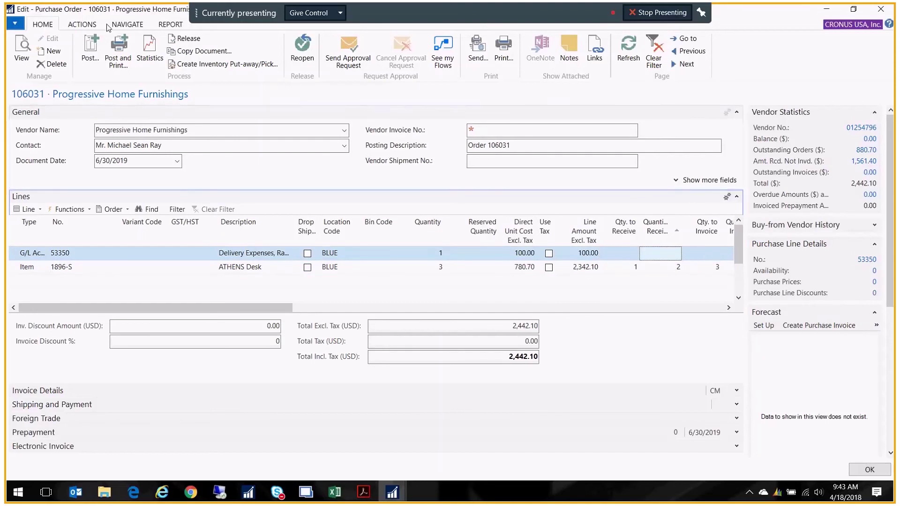
{"action": "key", "text": "F9"}
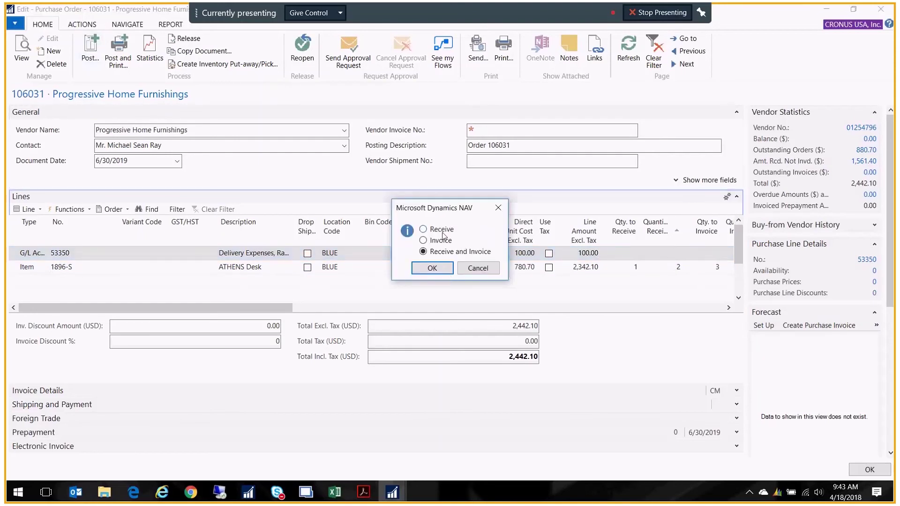
{"action": "left_click", "coordinate": [432, 268]}
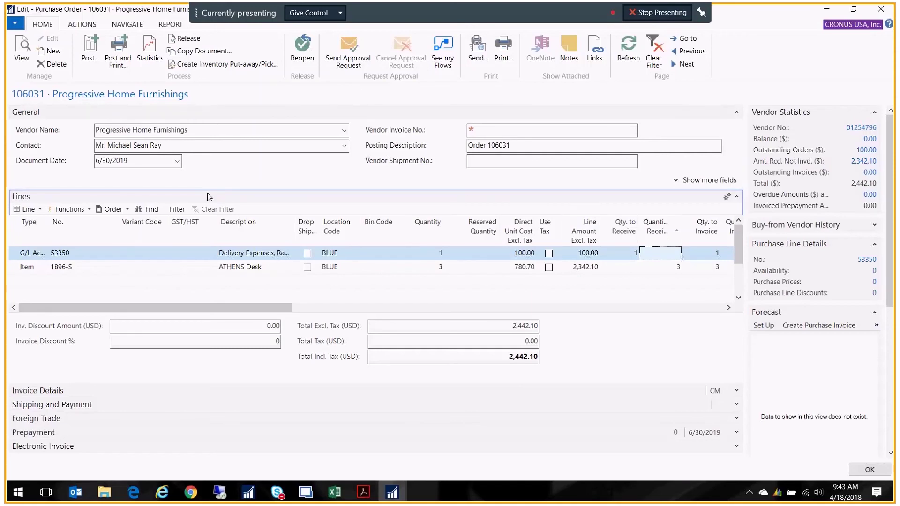
{"action": "key", "text": "Escape"}
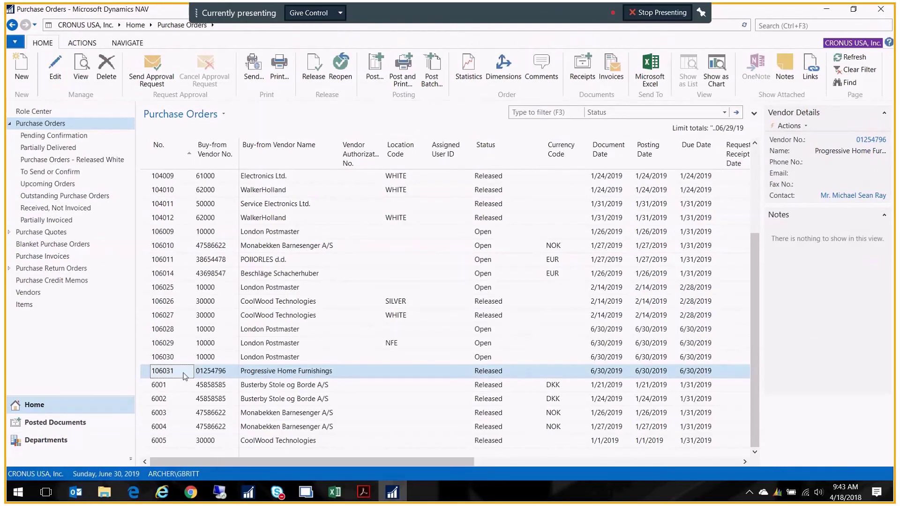
Reopen order 106031 and enter the vendor invoice number.
{"action": "left_click", "coordinate": [55, 68]}
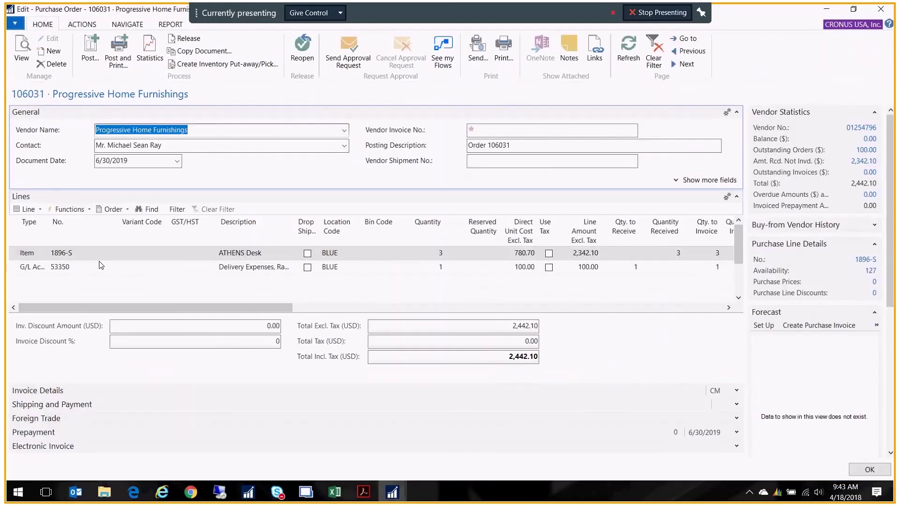
{"action": "left_click", "coordinate": [500, 134]}
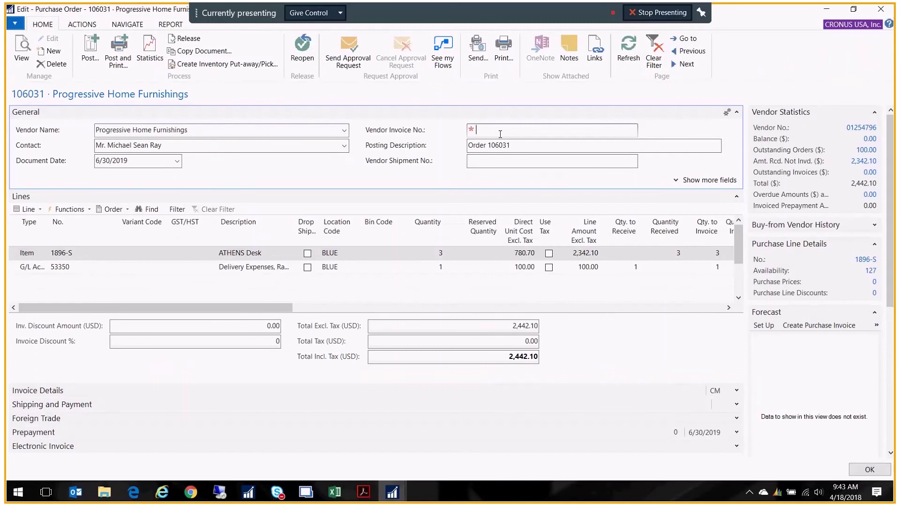
{"action": "type", "text": "827476"}
{"action": "key", "text": "Tab"}
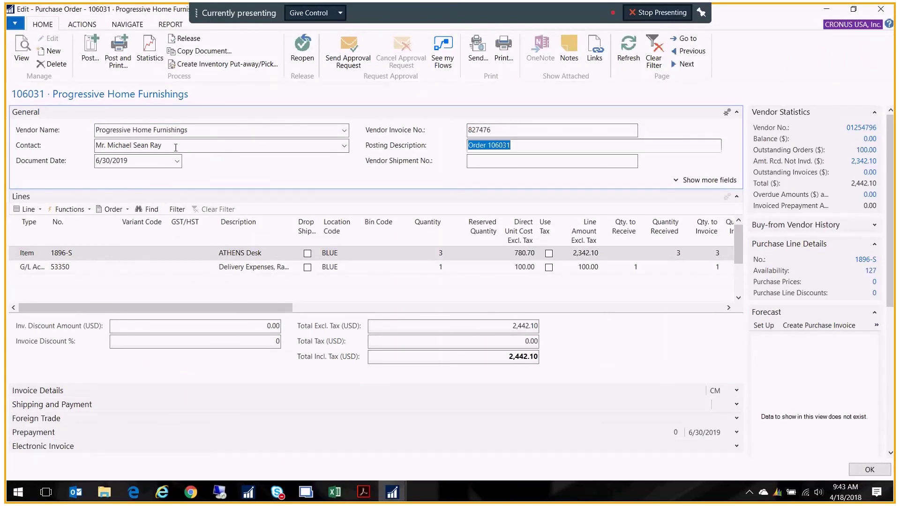
Enter 0701 as the document date so it becomes 7/1/2019.
{"action": "left_click", "coordinate": [129, 163]}
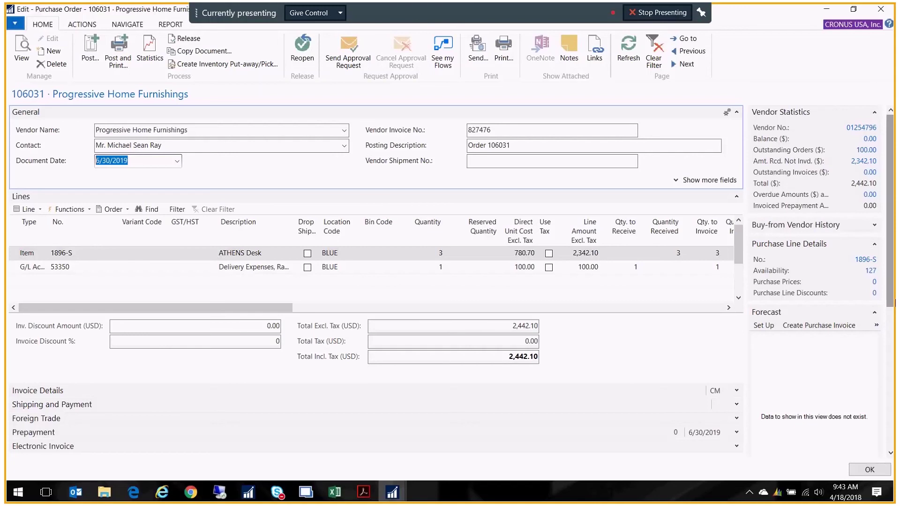
{"action": "type", "text": "0701"}
{"action": "key", "text": "Tab"}
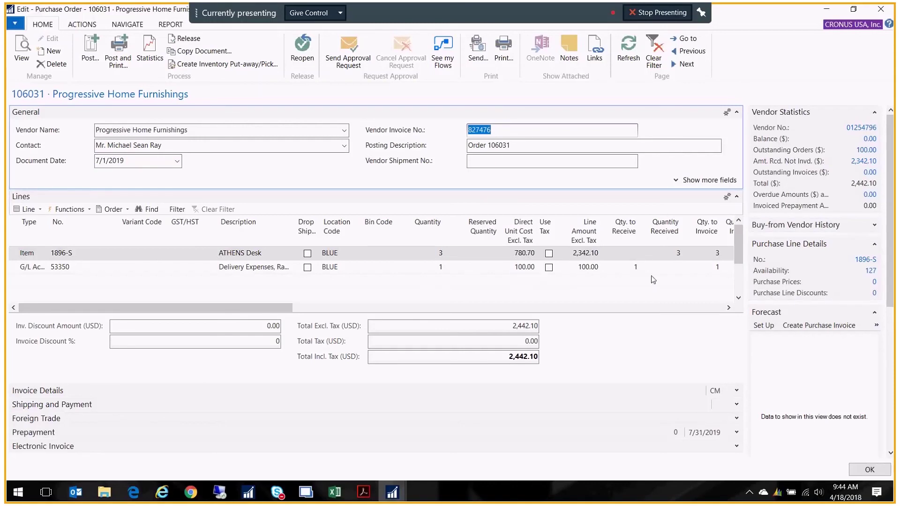
{"action": "left_click", "coordinate": [519, 267]}
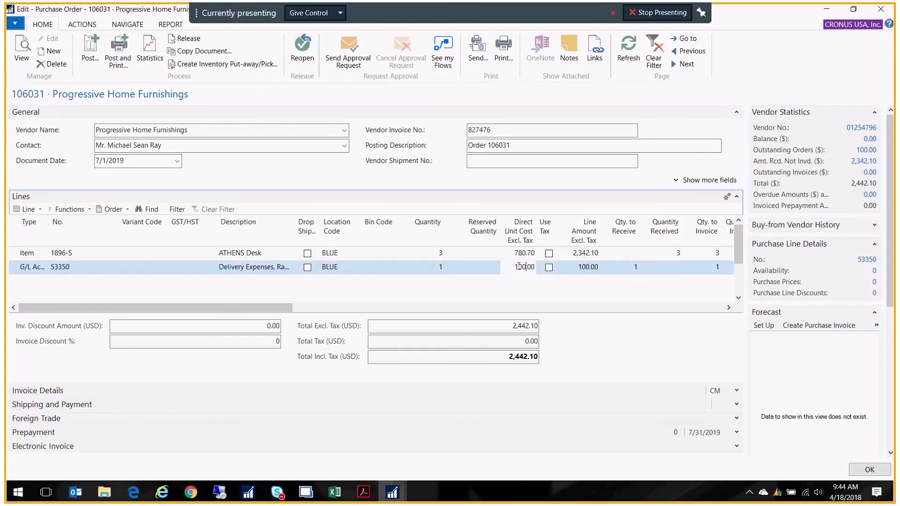
{"action": "double_click", "coordinate": [519, 267]}
{"action": "type", "text": "90"}
{"action": "key", "text": "Tab"}
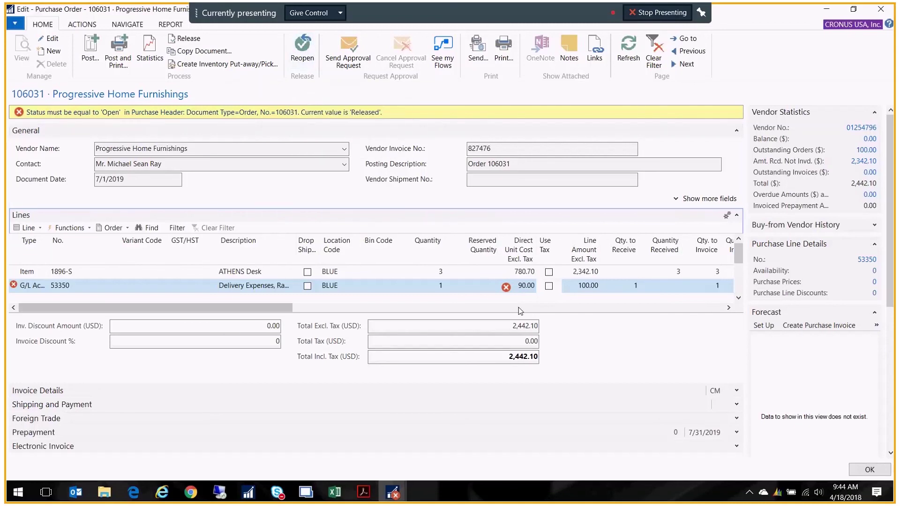
{"action": "left_click", "coordinate": [439, 281]}
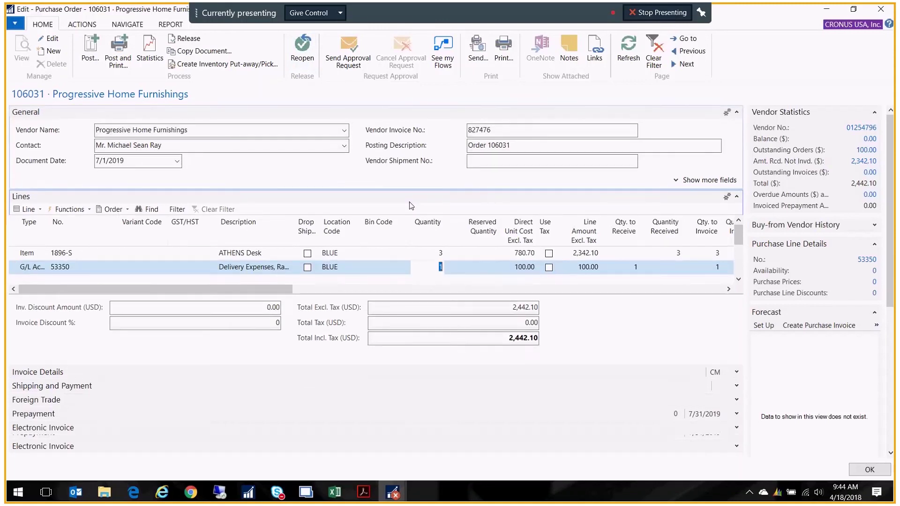
Reopen order 106031 and set the delivery line's direct unit cost to 90.00, leaving the ATHENS Desk line selected.
{"action": "left_click", "coordinate": [302, 47]}
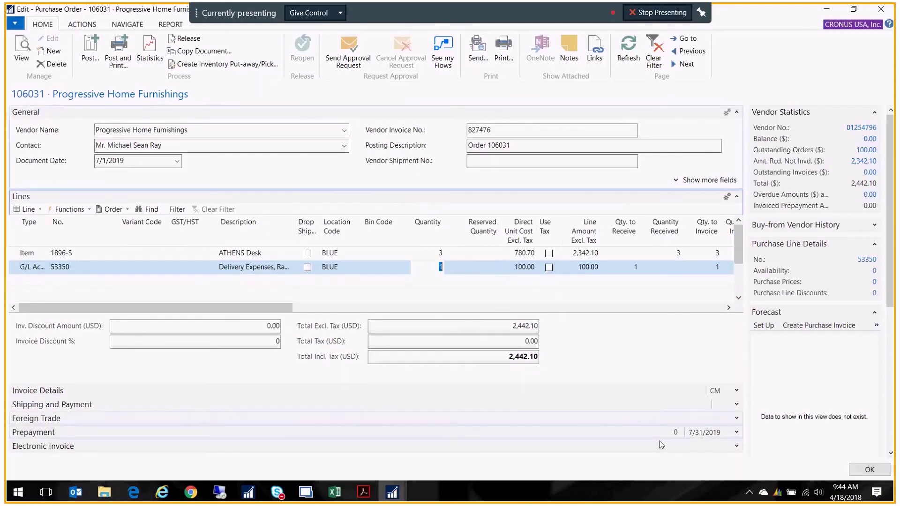
{"action": "left_click", "coordinate": [507, 267]}
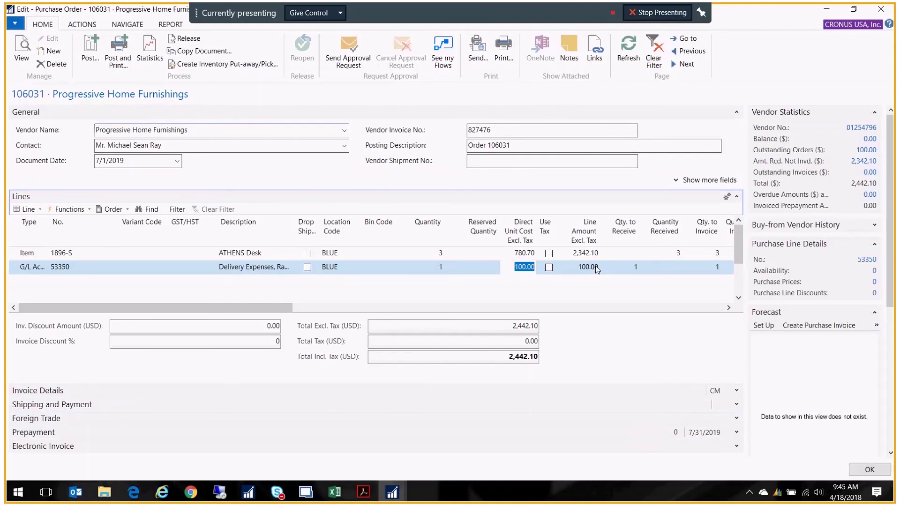
{"action": "type", "text": "90"}
{"action": "key", "text": "Tab"}
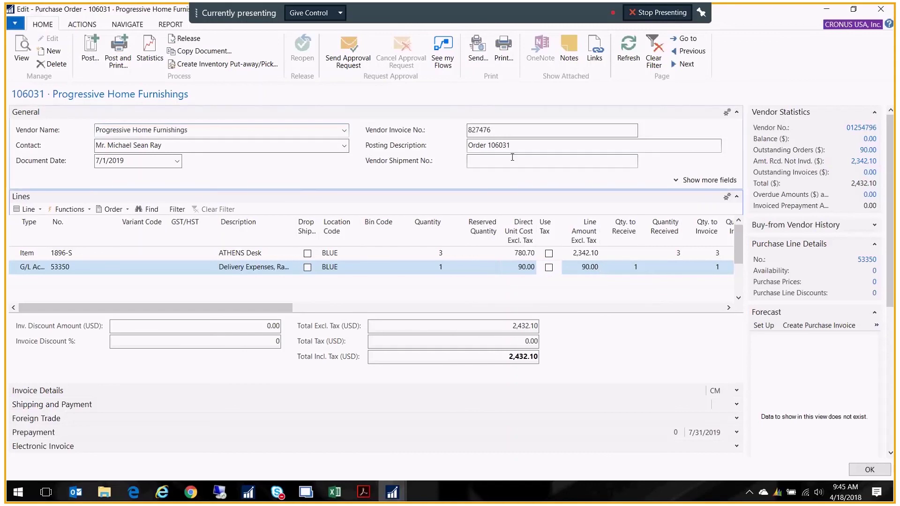
{"action": "left_click", "coordinate": [562, 124]}
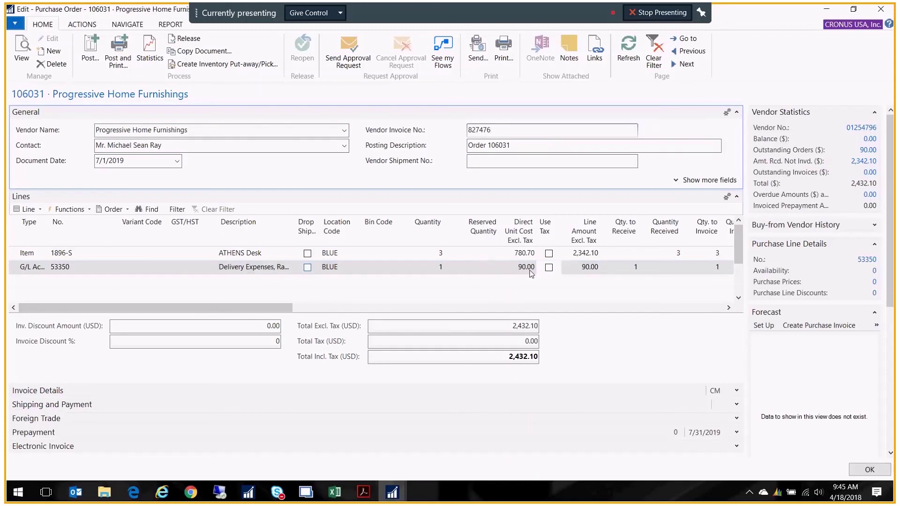
{"action": "left_click", "coordinate": [512, 252]}
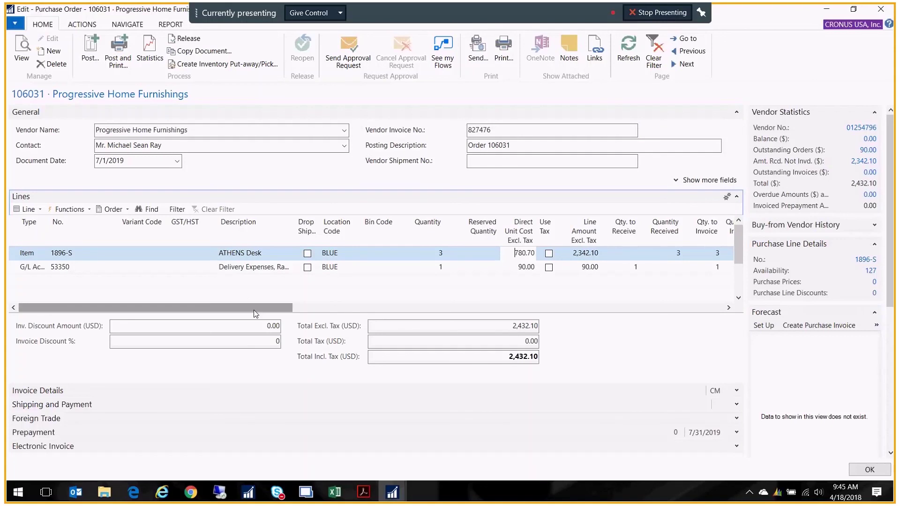
{"action": "left_click_drag", "start_coordinate": [254, 310], "coordinate": [317, 310]}
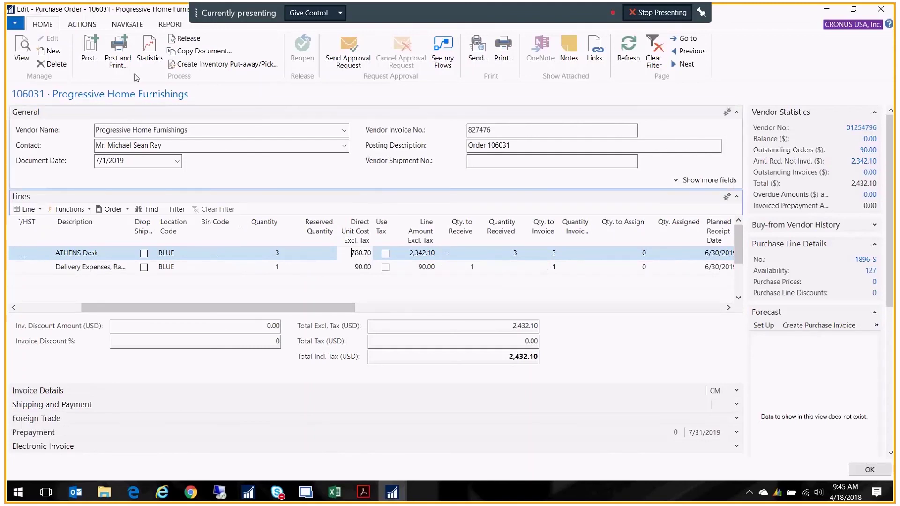
Post order 106031 using the Receive and Invoice option.
{"action": "left_click", "coordinate": [93, 46]}
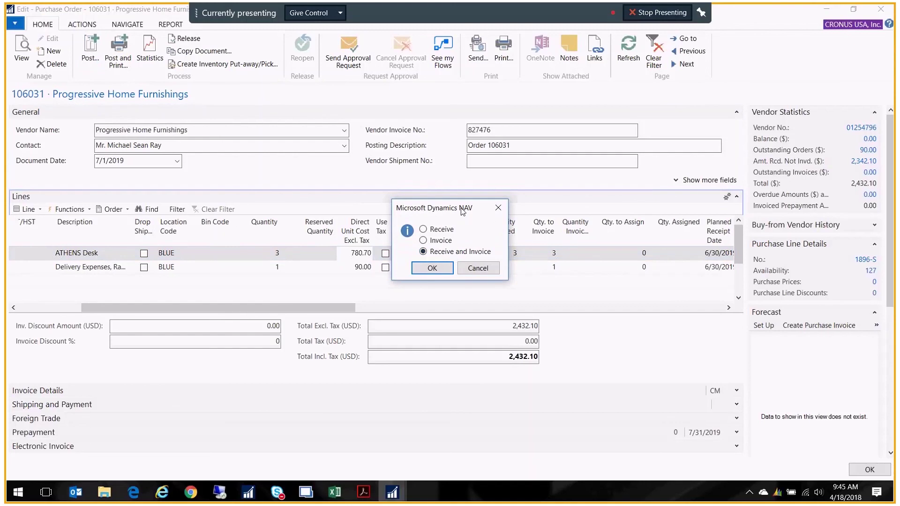
{"action": "left_click_drag", "start_coordinate": [453, 202], "coordinate": [358, 119]}
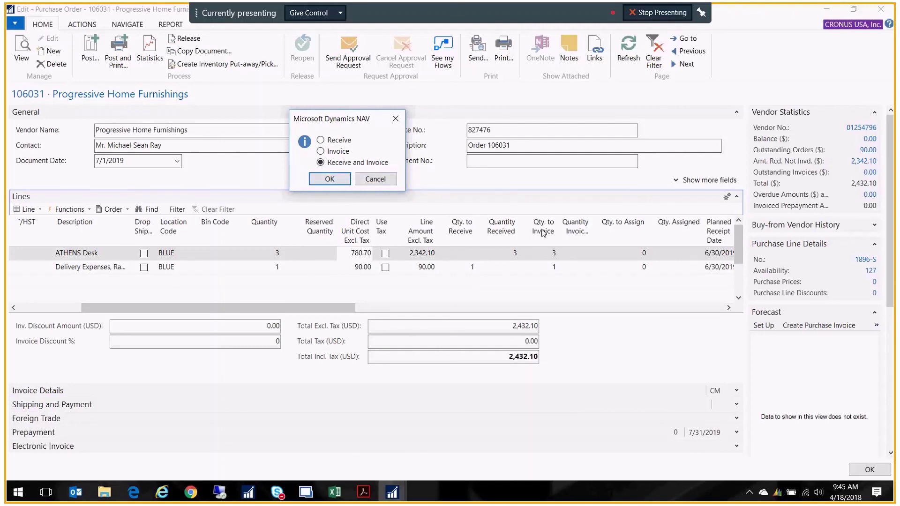
{"action": "left_click", "coordinate": [328, 179]}
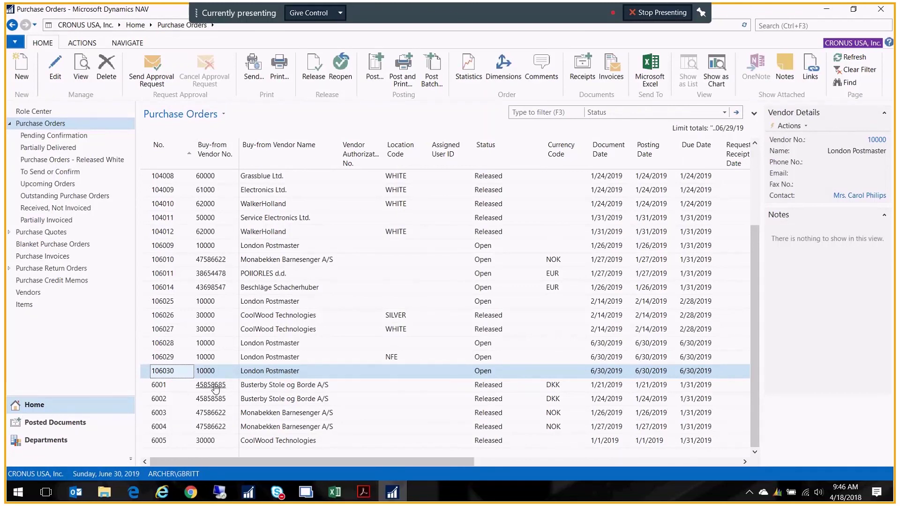
Find invoice 108041 in Posted Purchase Invoices and view its details.
{"action": "left_click", "coordinate": [55, 423]}
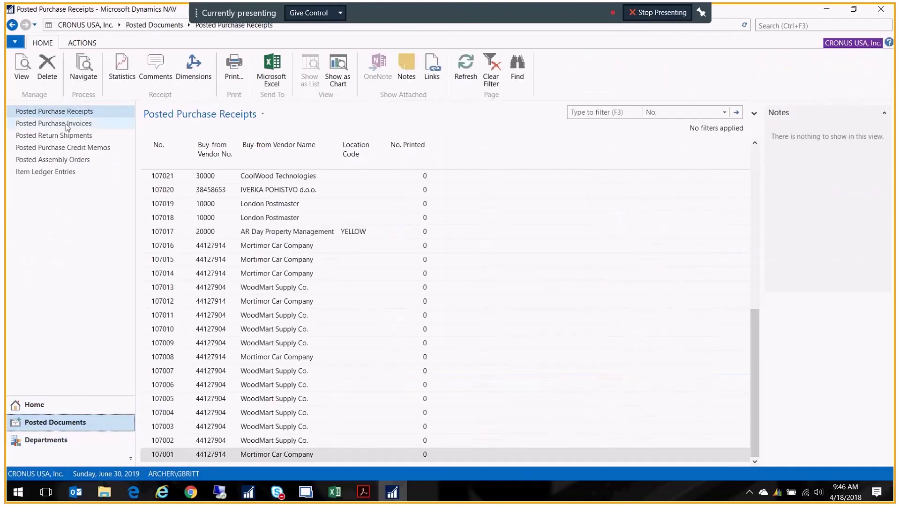
{"action": "left_click", "coordinate": [50, 124]}
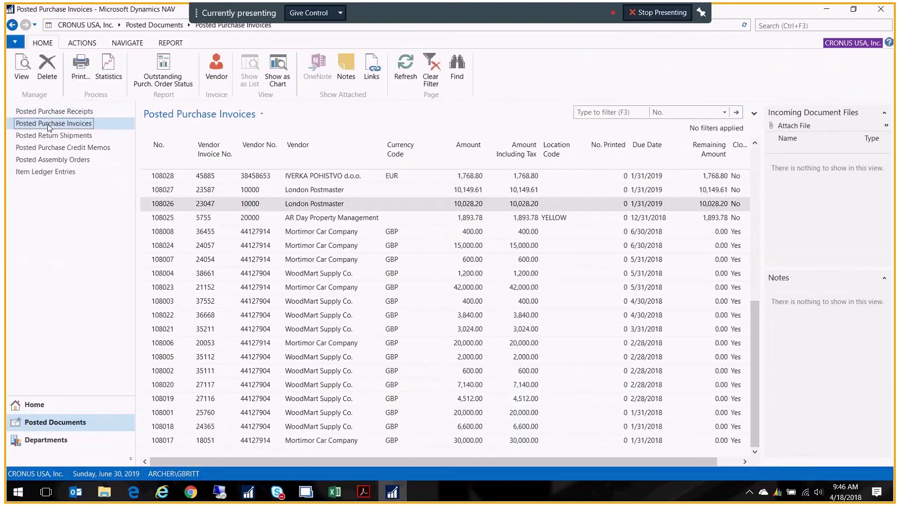
{"action": "scroll", "coordinate": [195, 331], "scroll_direction": "right", "scroll_amount": 1}
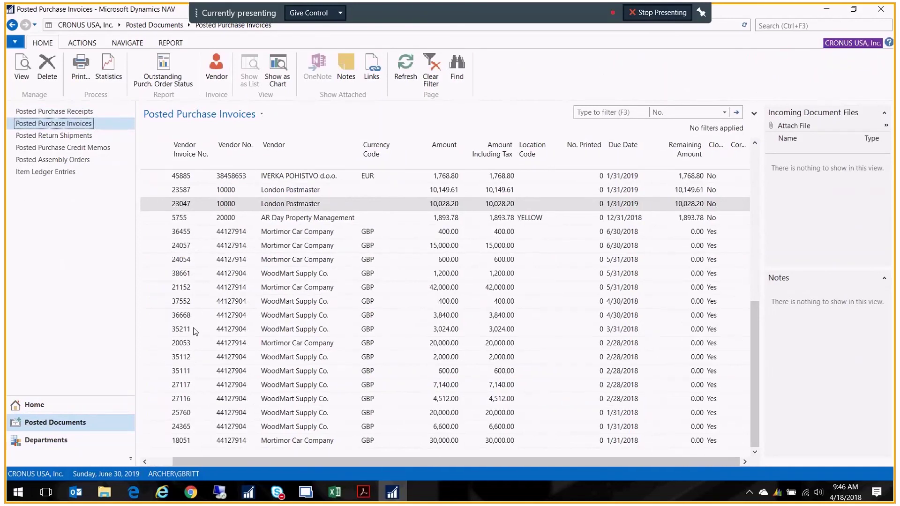
{"action": "left_click_drag", "start_coordinate": [201, 459], "coordinate": [178, 458]}
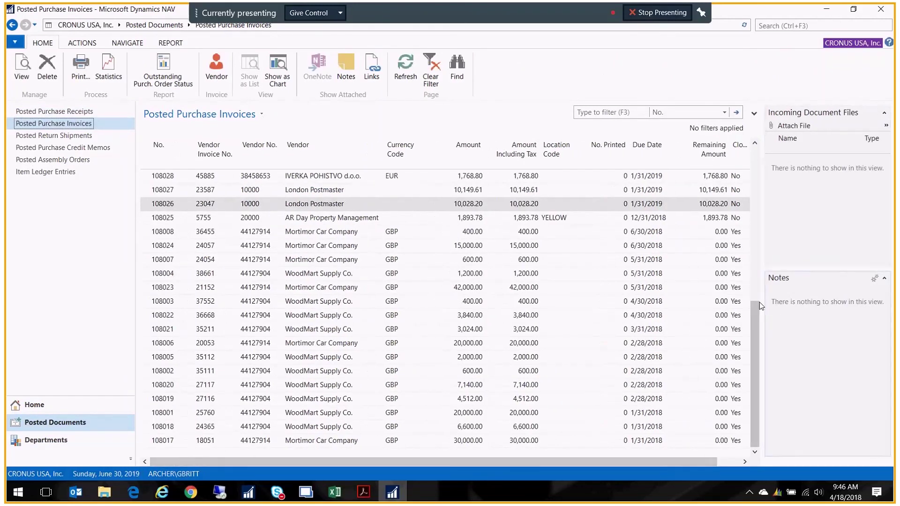
{"action": "scroll", "coordinate": [751, 361], "scroll_direction": "up", "scroll_amount": 6}
{"action": "scroll", "coordinate": [752, 361], "scroll_direction": "down", "scroll_amount": 6}
{"action": "scroll", "coordinate": [204, 239], "scroll_direction": "up", "scroll_amount": 6}
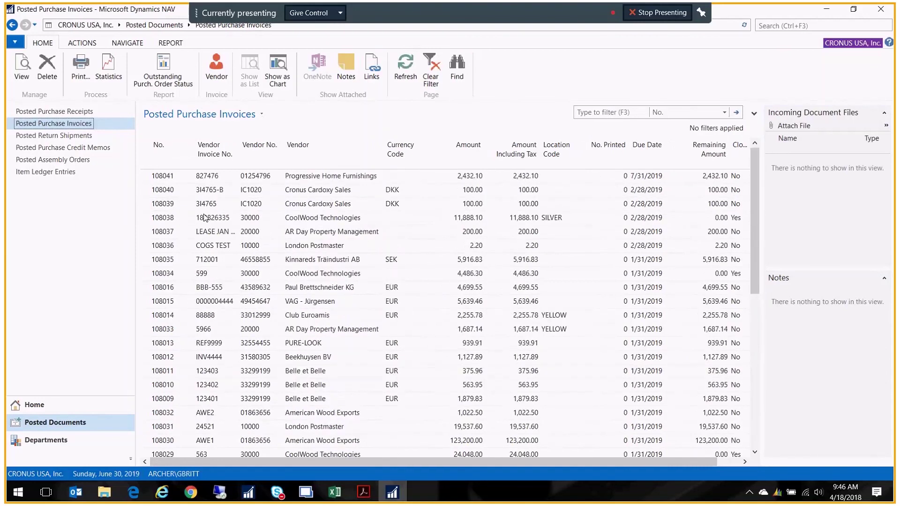
{"action": "left_click", "coordinate": [172, 178]}
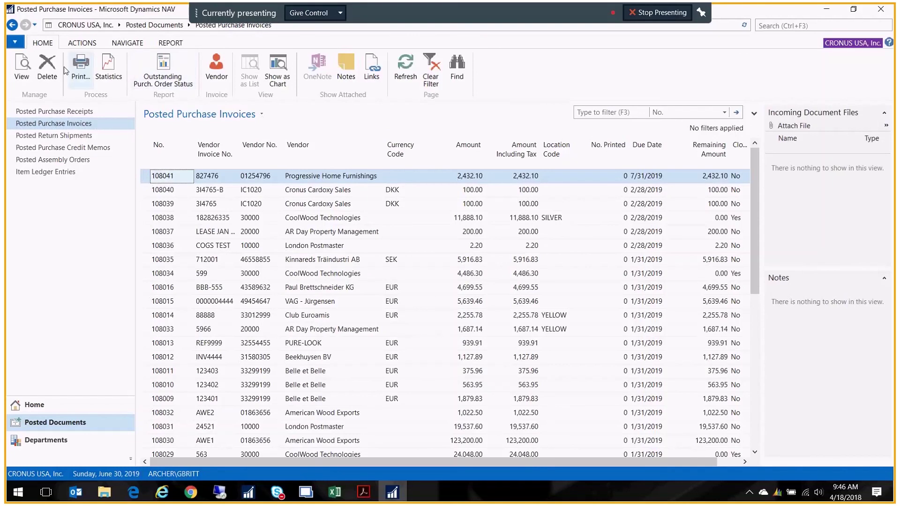
{"action": "left_click", "coordinate": [22, 66]}
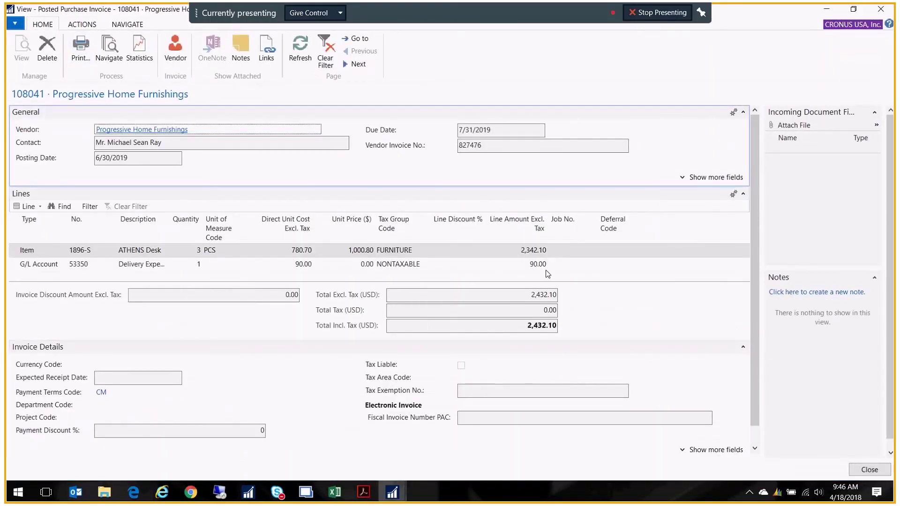
{"action": "left_click", "coordinate": [539, 325]}
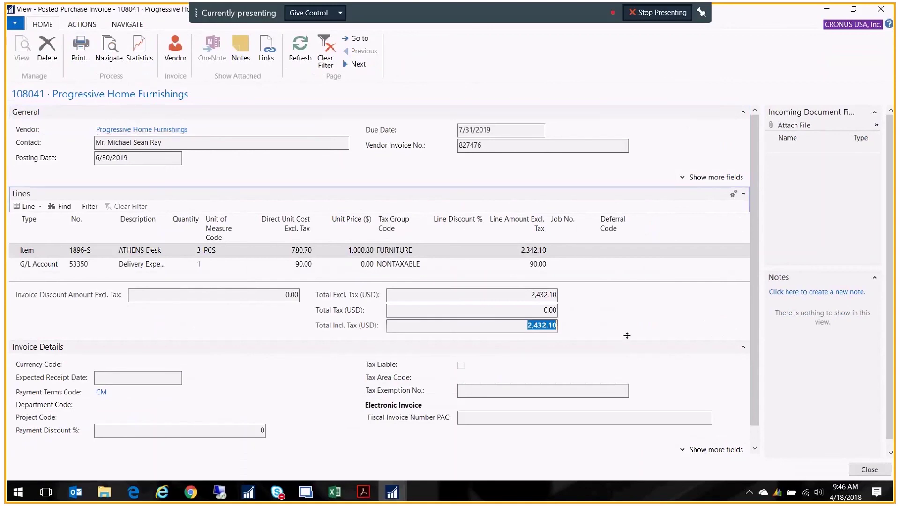